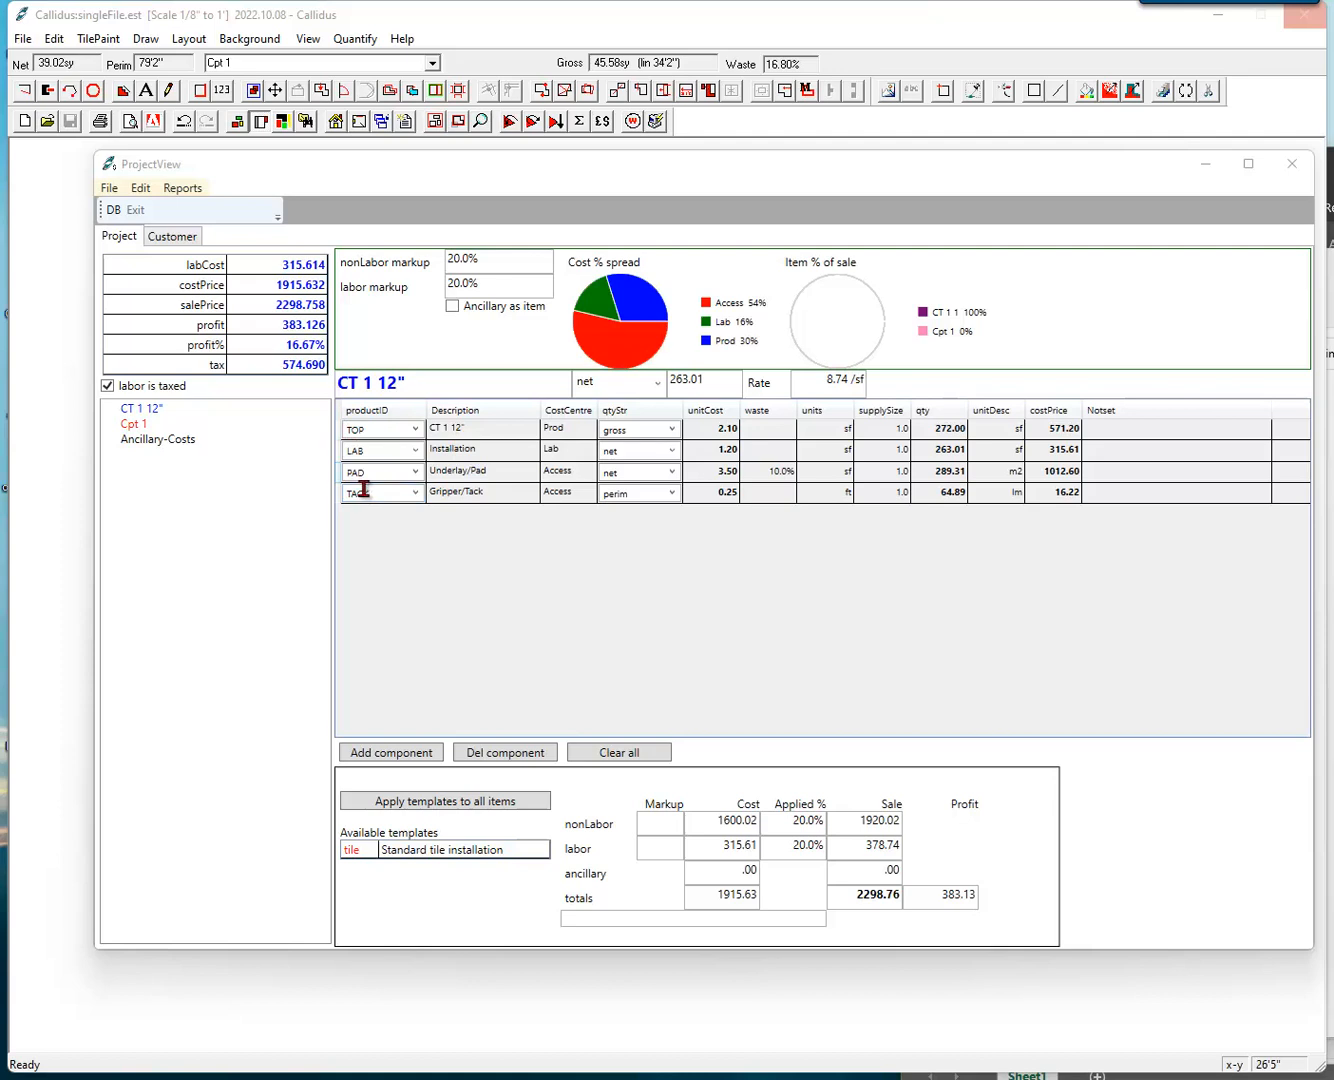
Delete the Underlay/Pad component from the CT 1 12" item and clear all its remaining components.
left_click(495, 758)
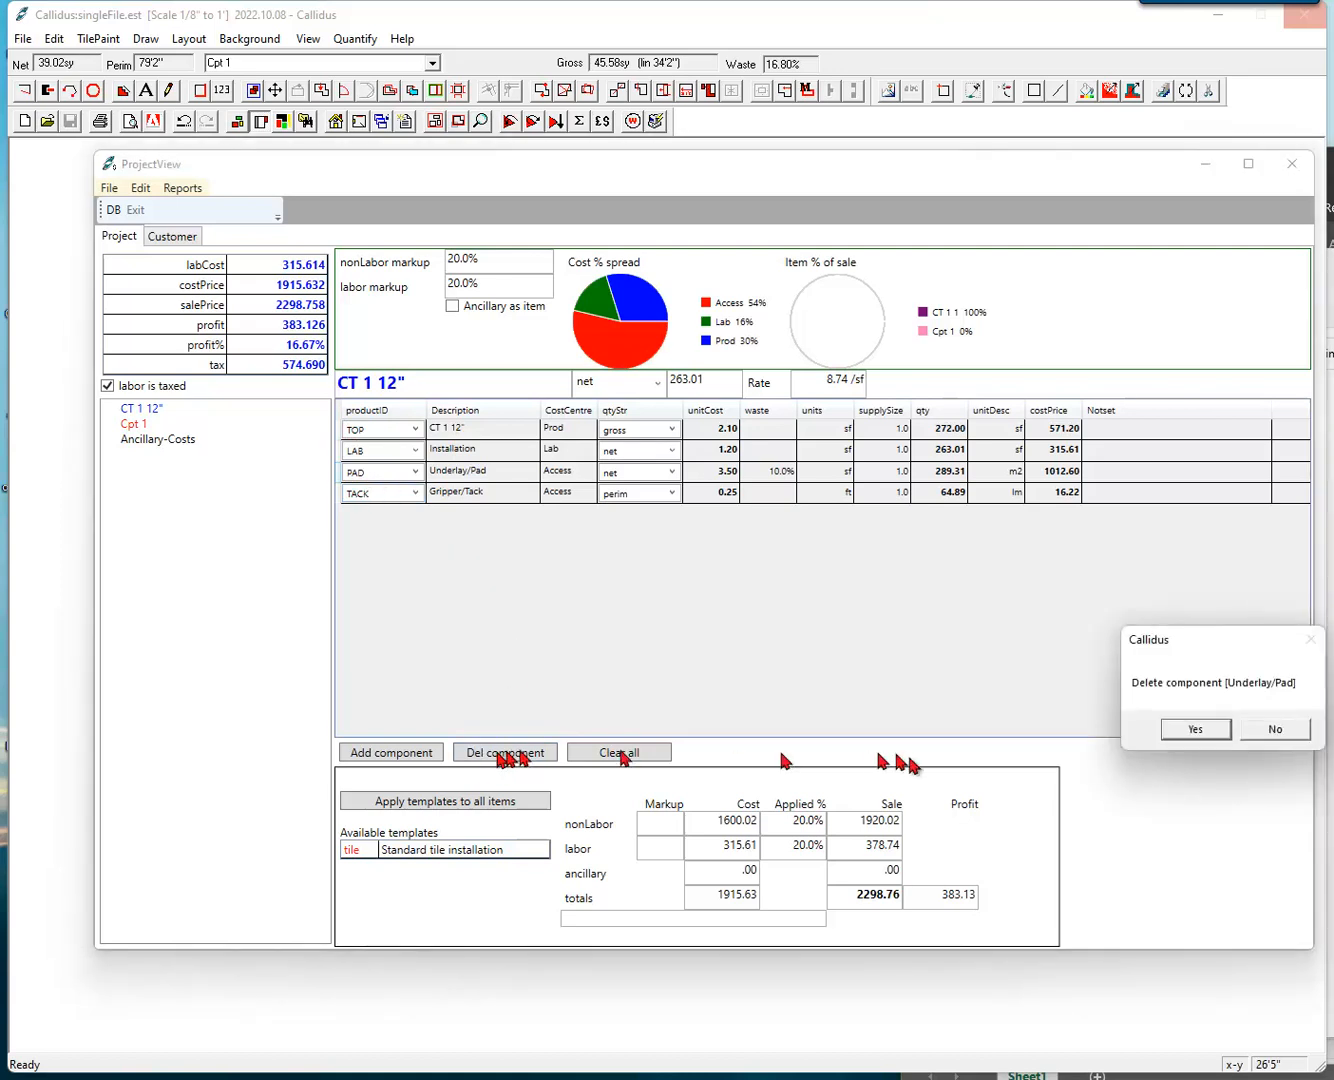
left_click(1212, 733)
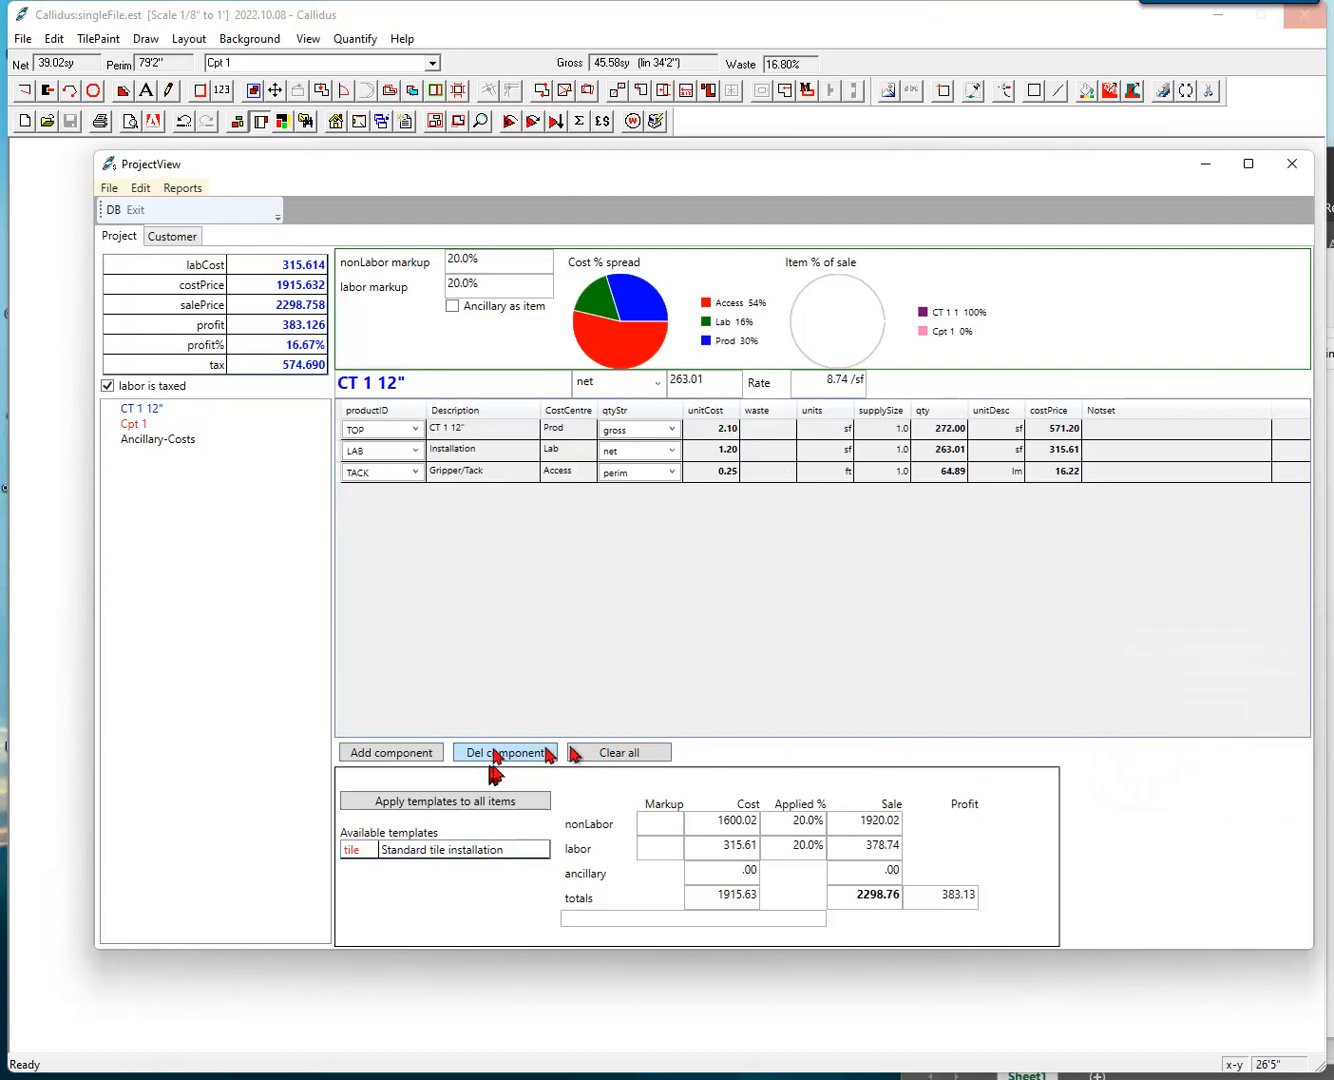
left_click(615, 754)
left_click(1188, 731)
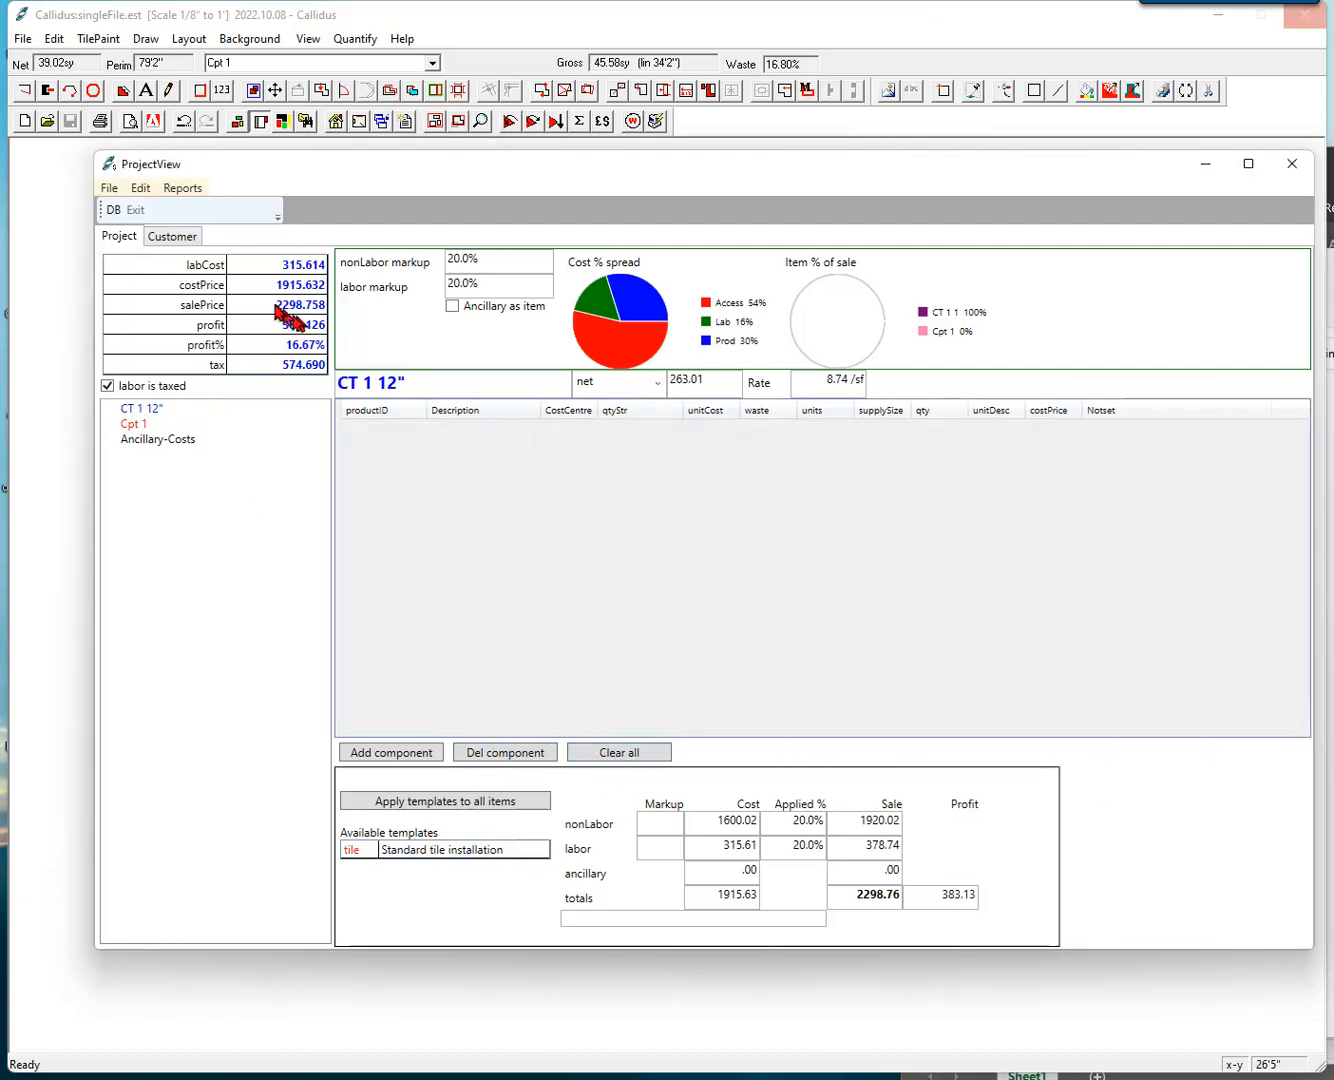
Review the template list in the product and template database, examining the roll template's type options and products, and save on exit.
left_click(140, 187)
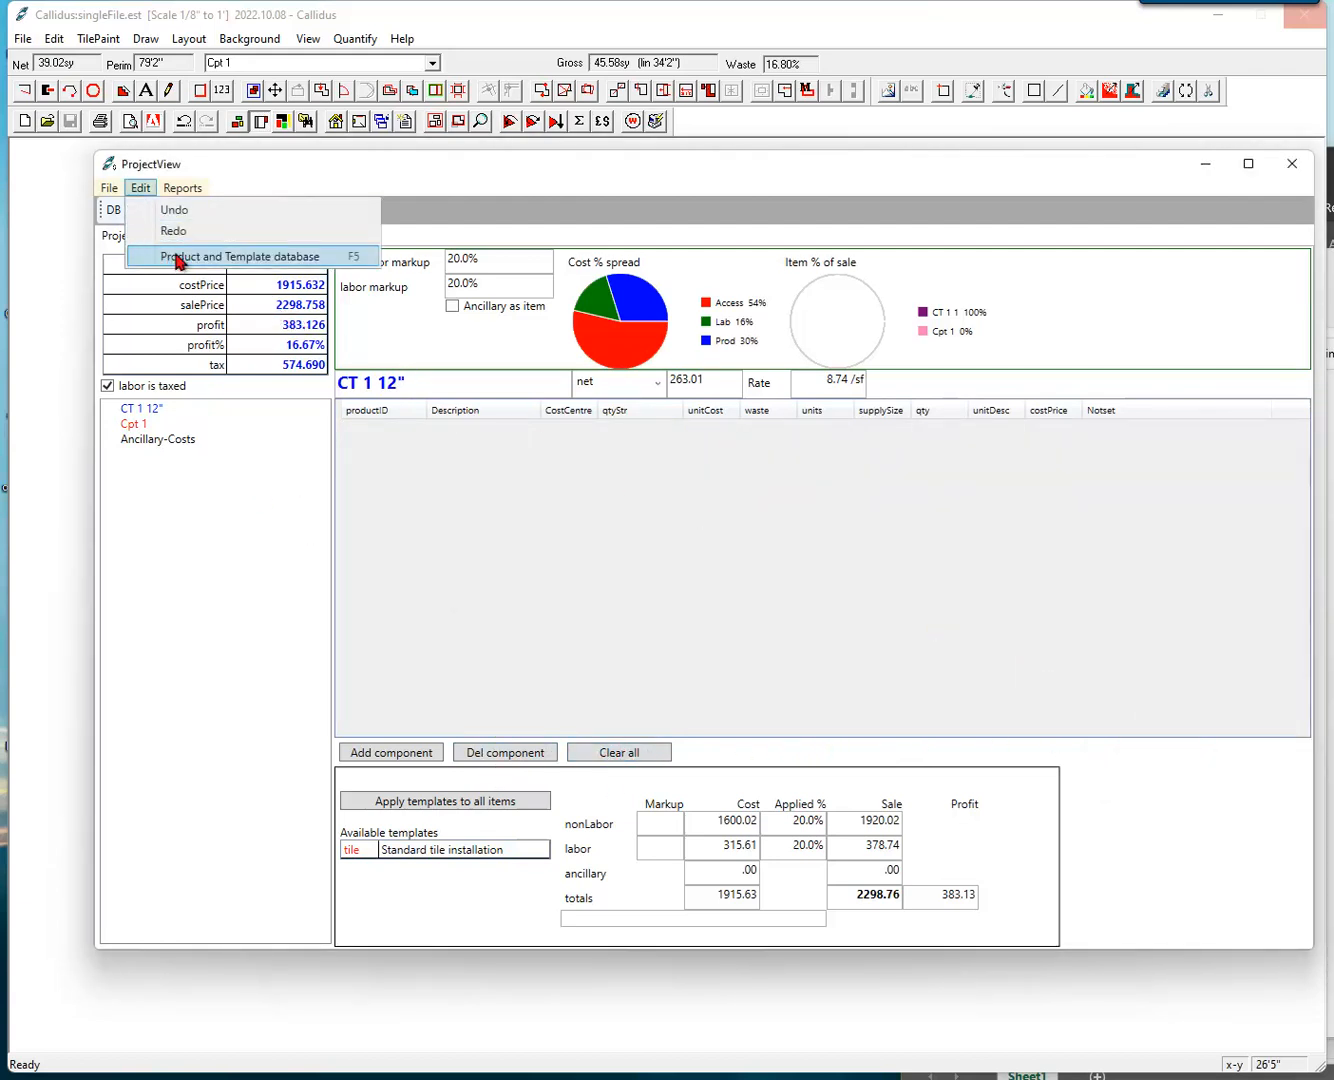
left_click(177, 259)
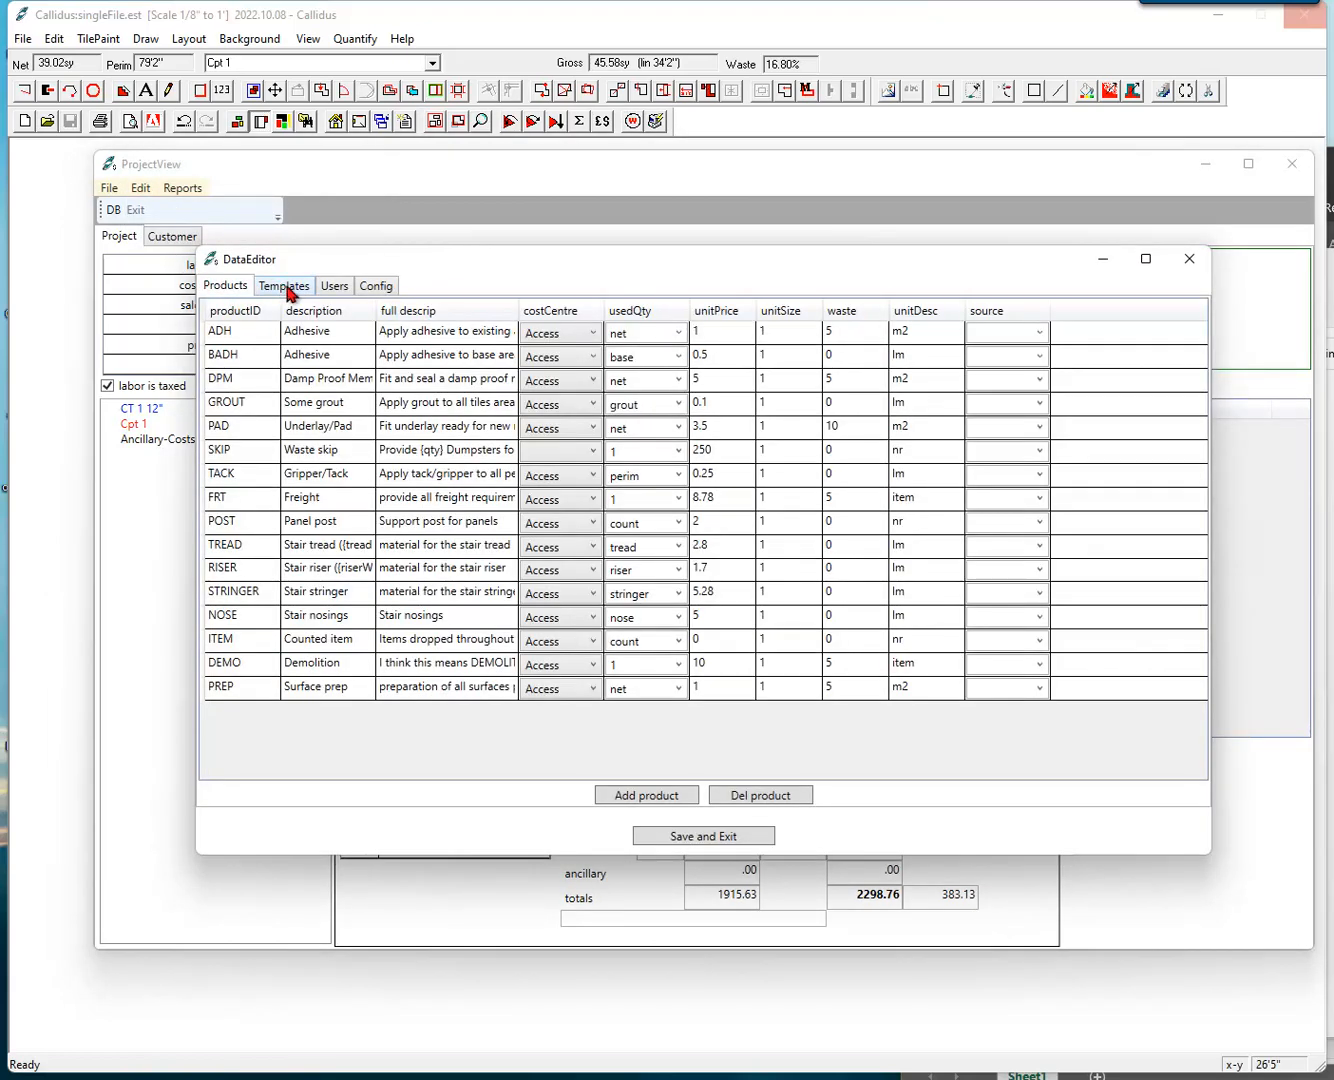
left_click(288, 289)
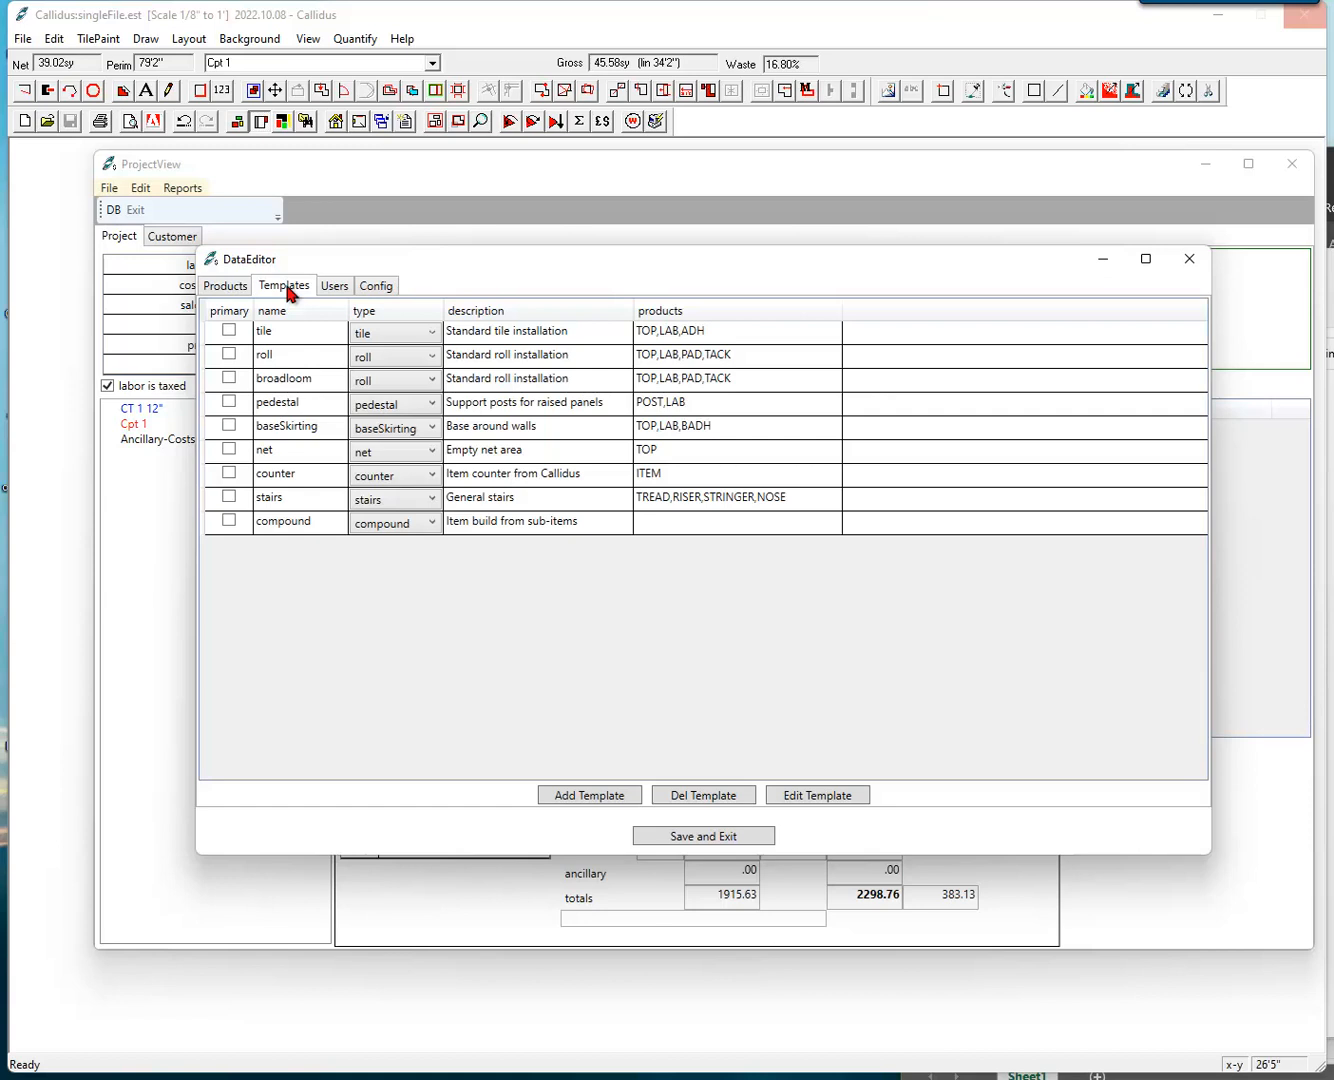
left_click(291, 360)
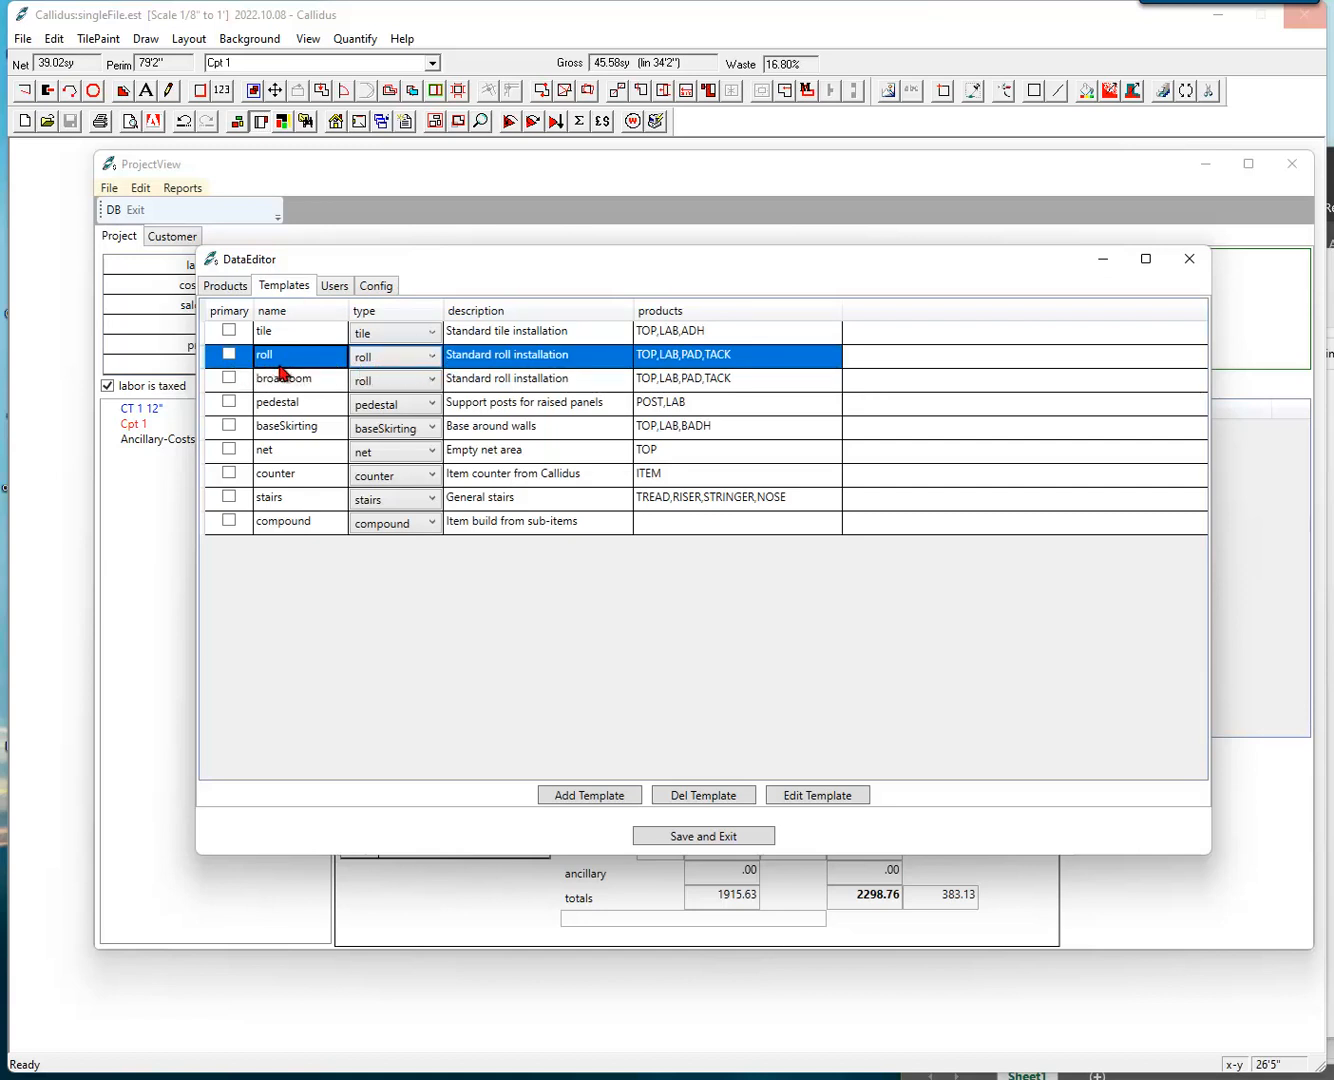
left_click(432, 359)
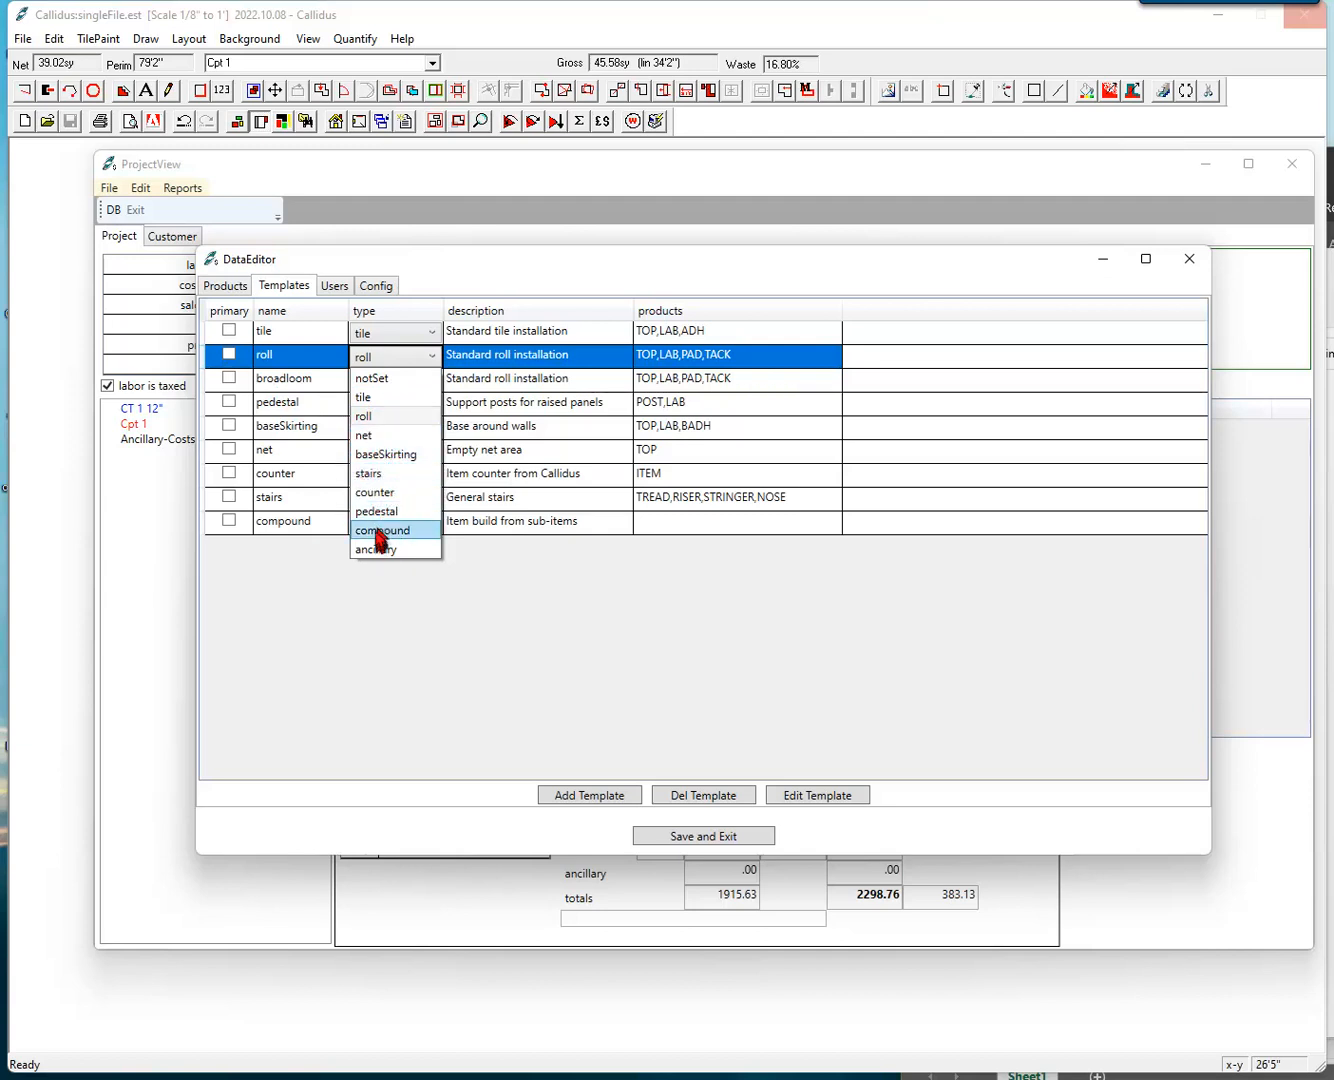
left_click(376, 416)
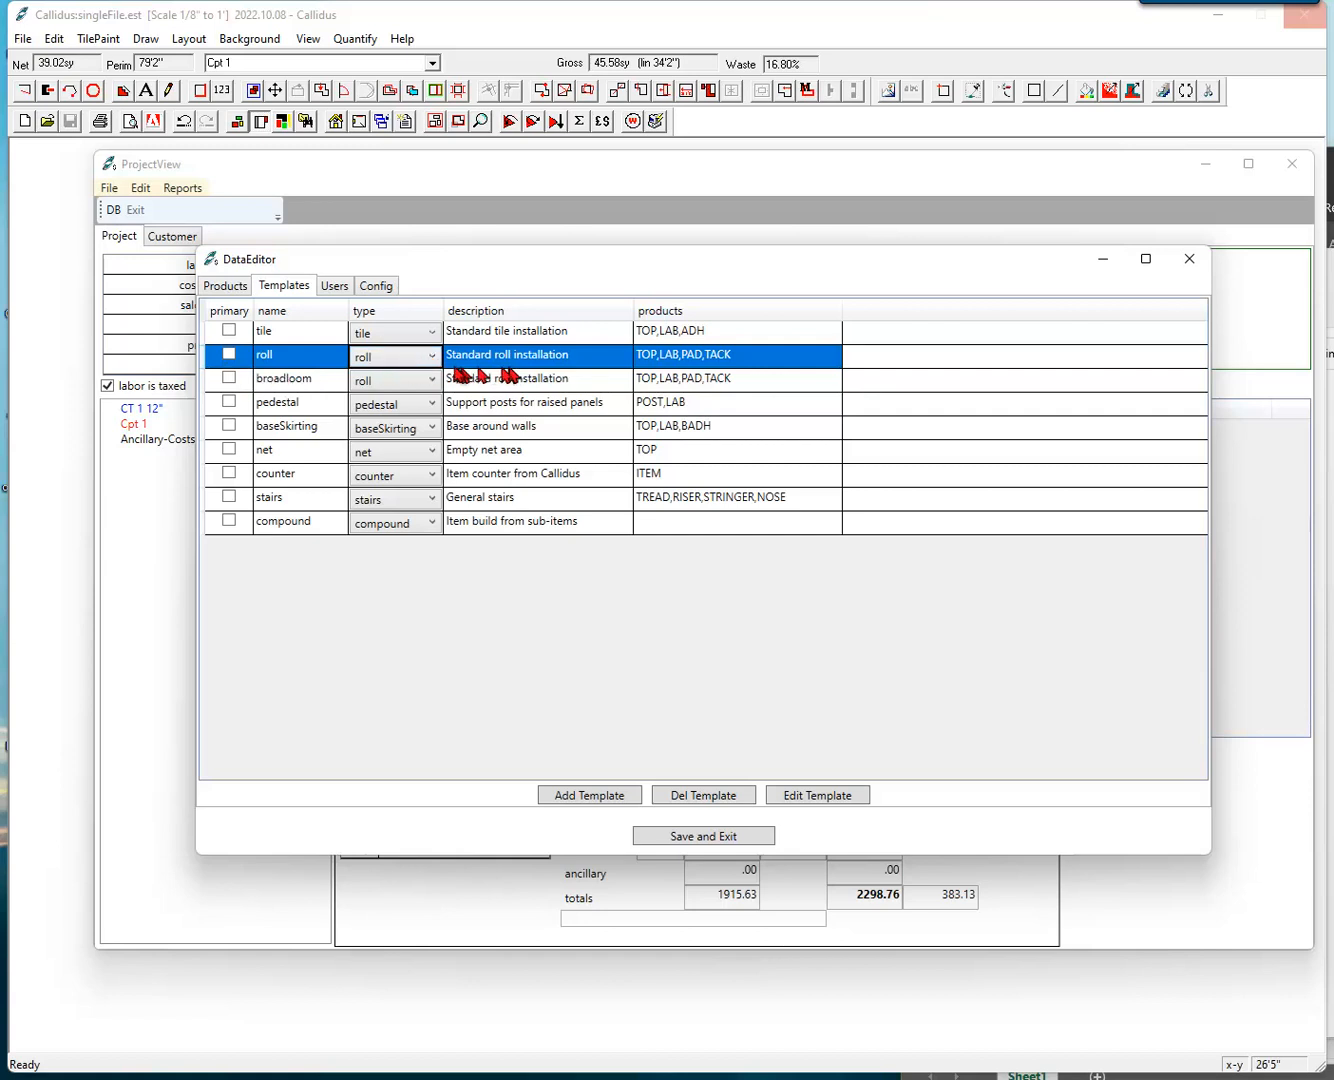
left_click(768, 360)
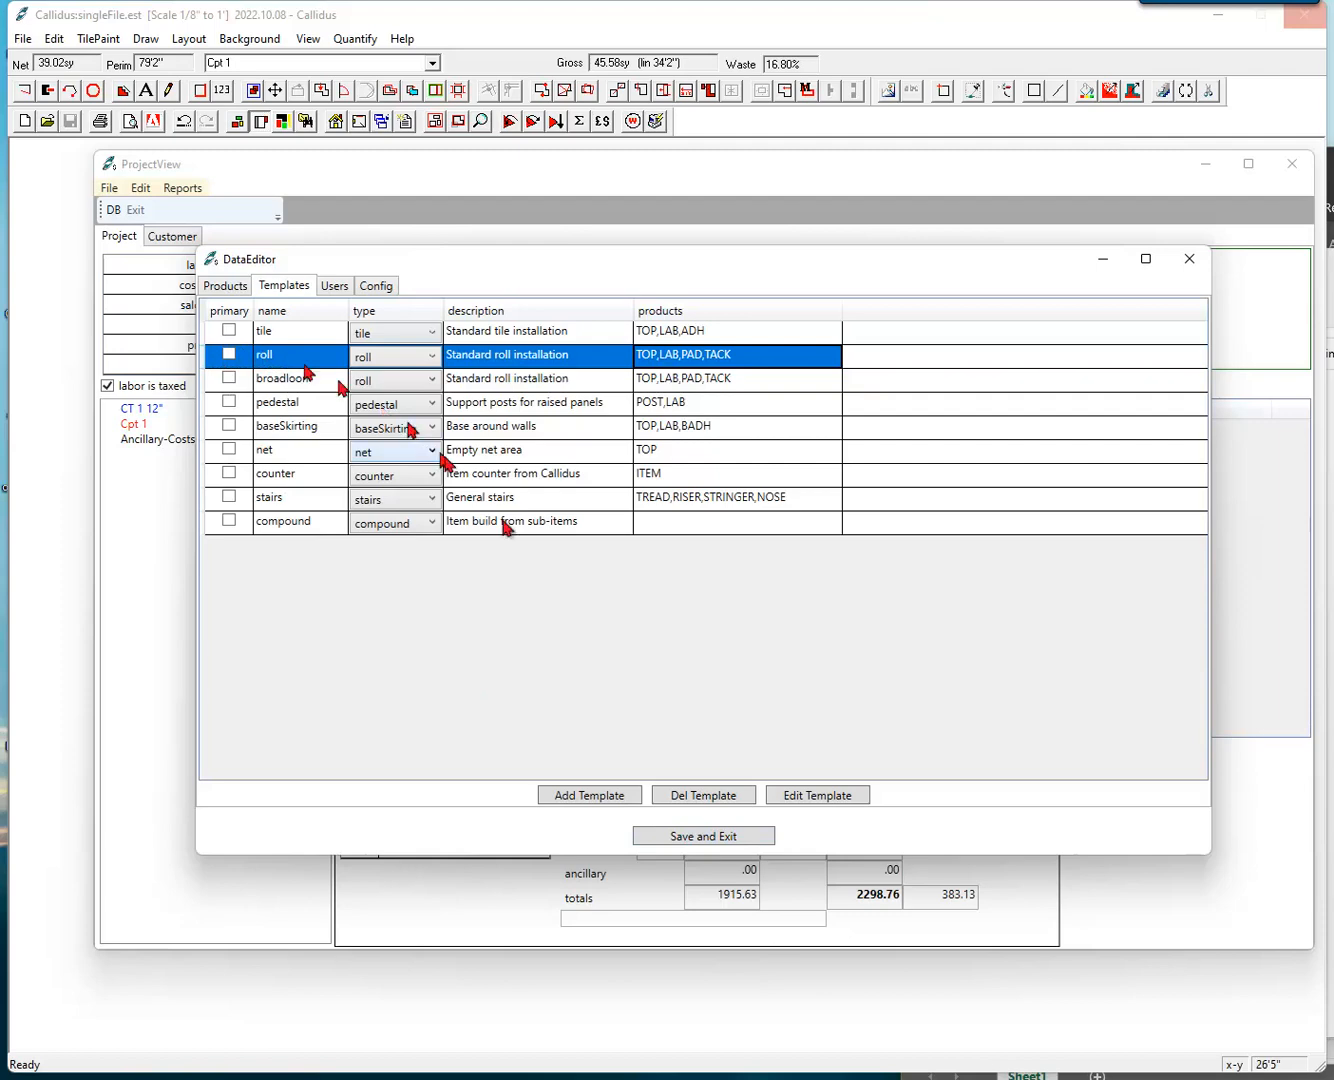
left_click(683, 836)
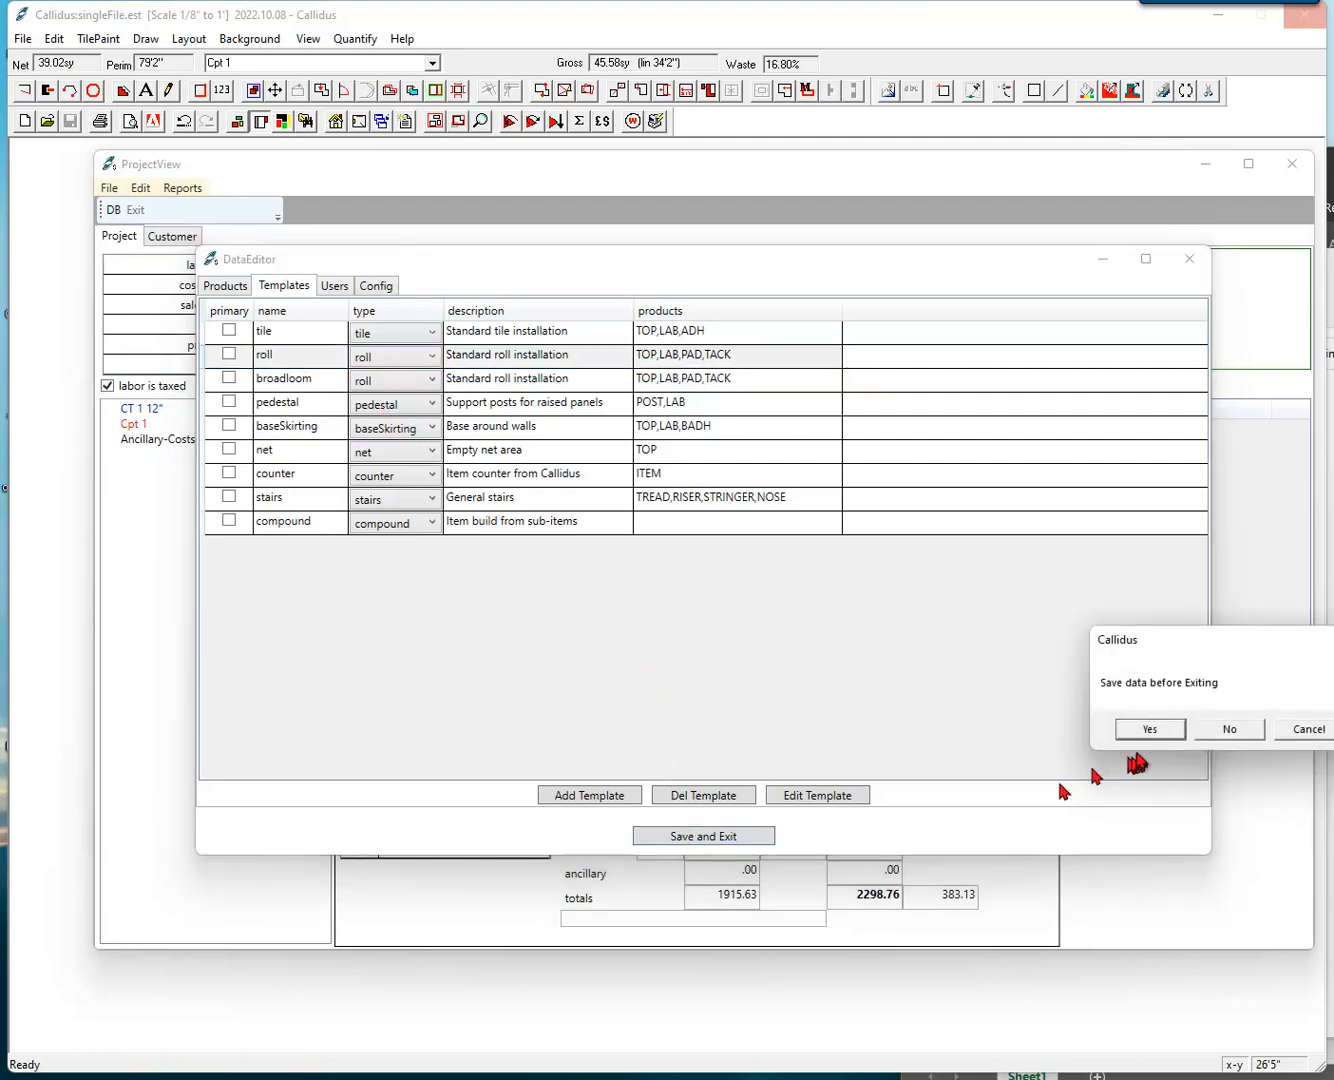
left_click(1149, 728)
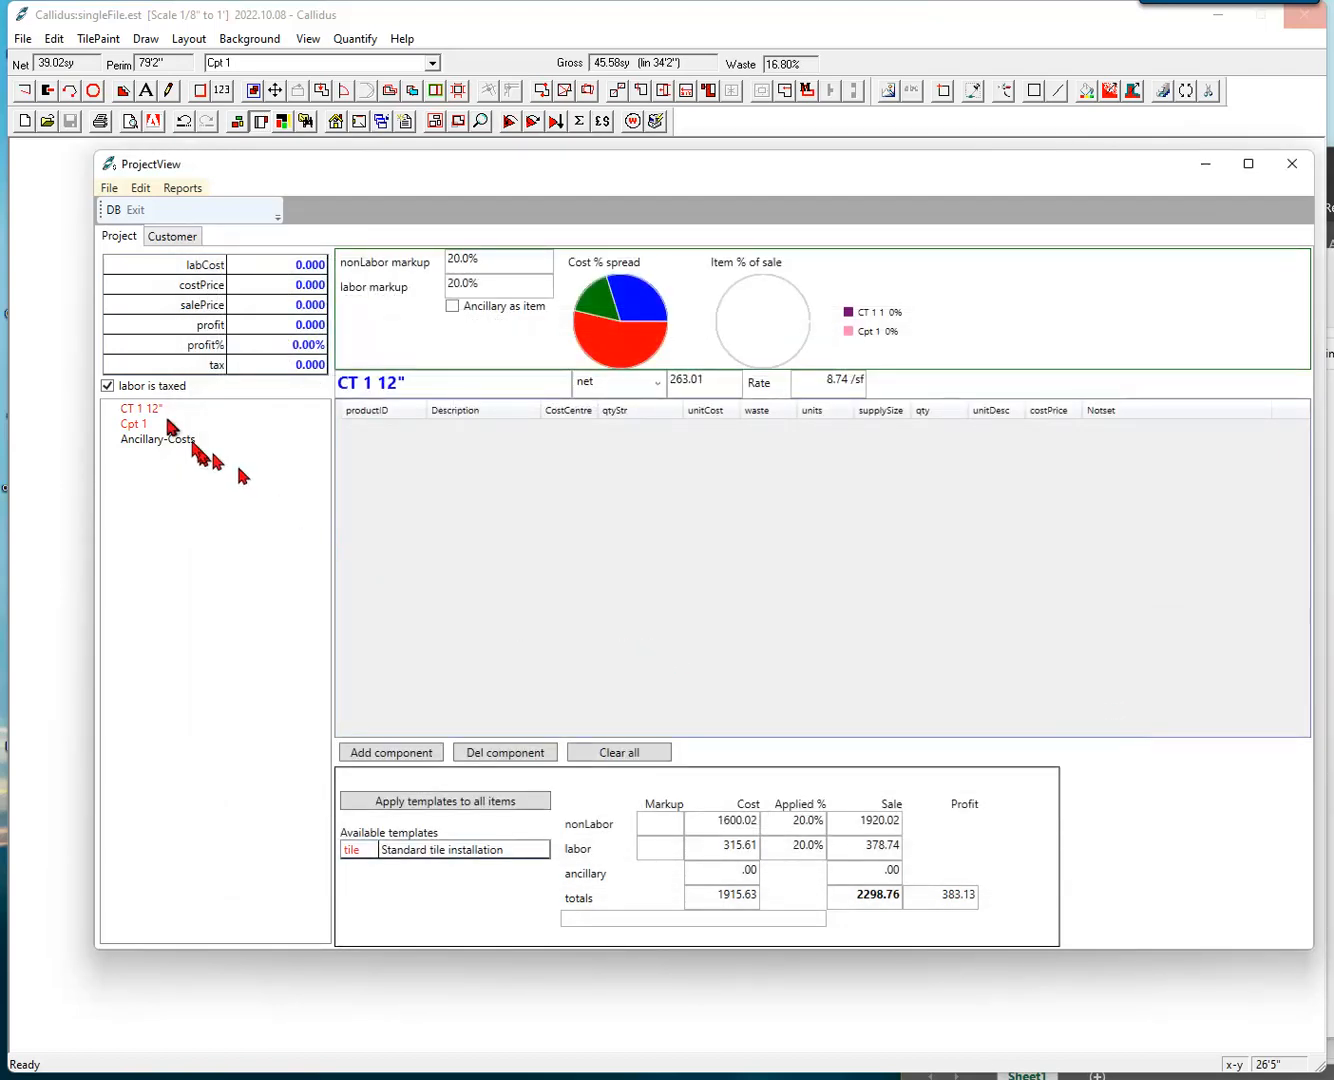
Show the Cpt 1 item and compare its available templates with those in the template database, closing the database without saving.
left_click(132, 425)
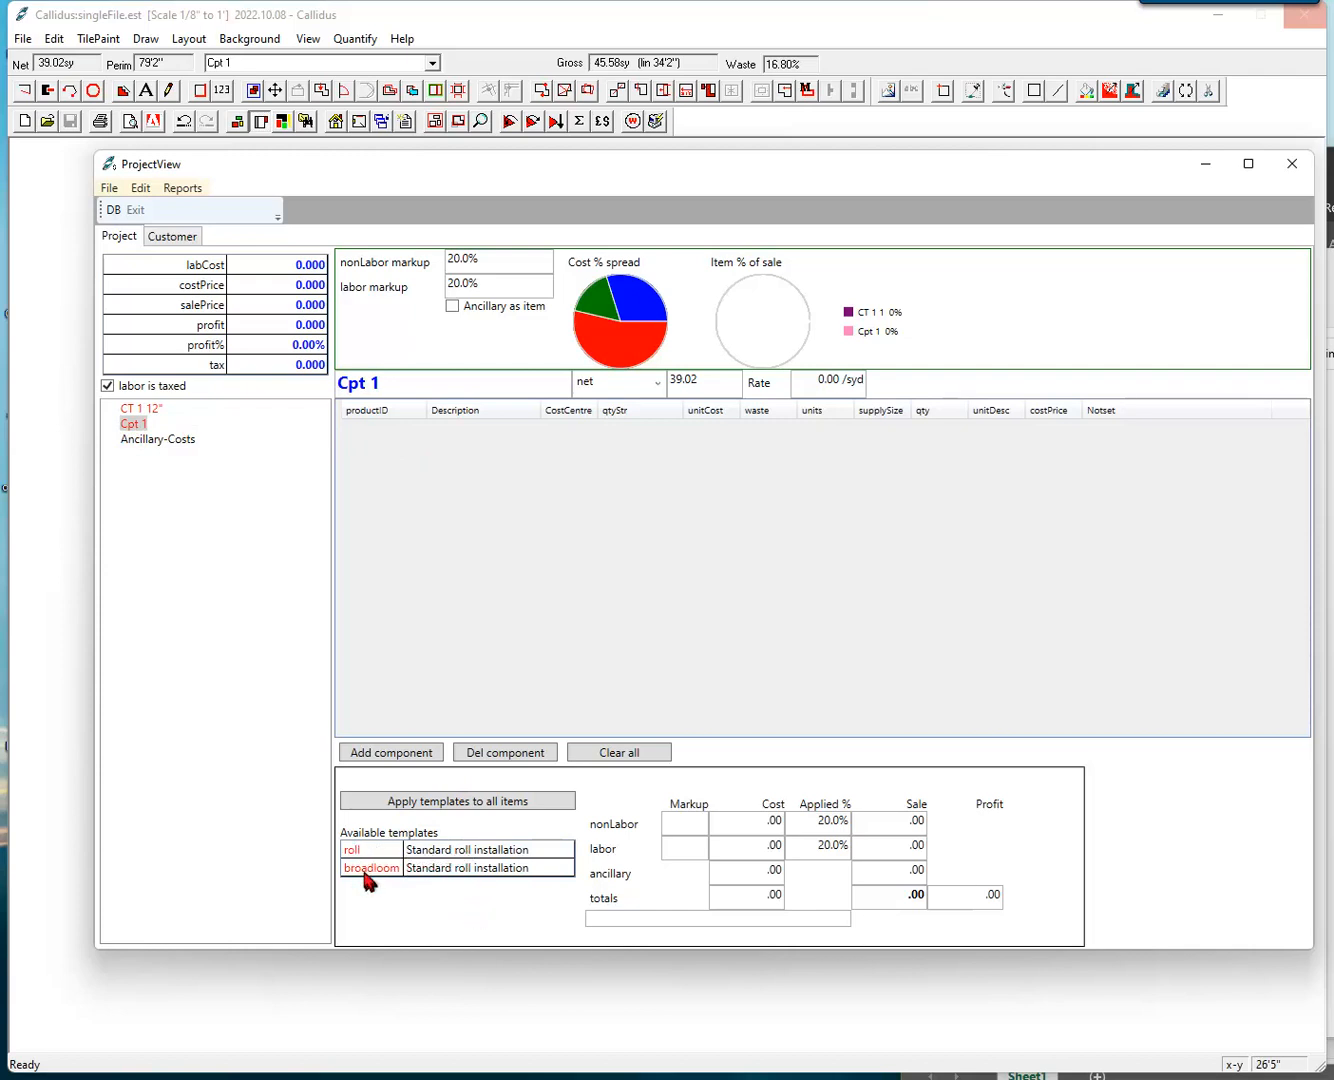
left_click(141, 192)
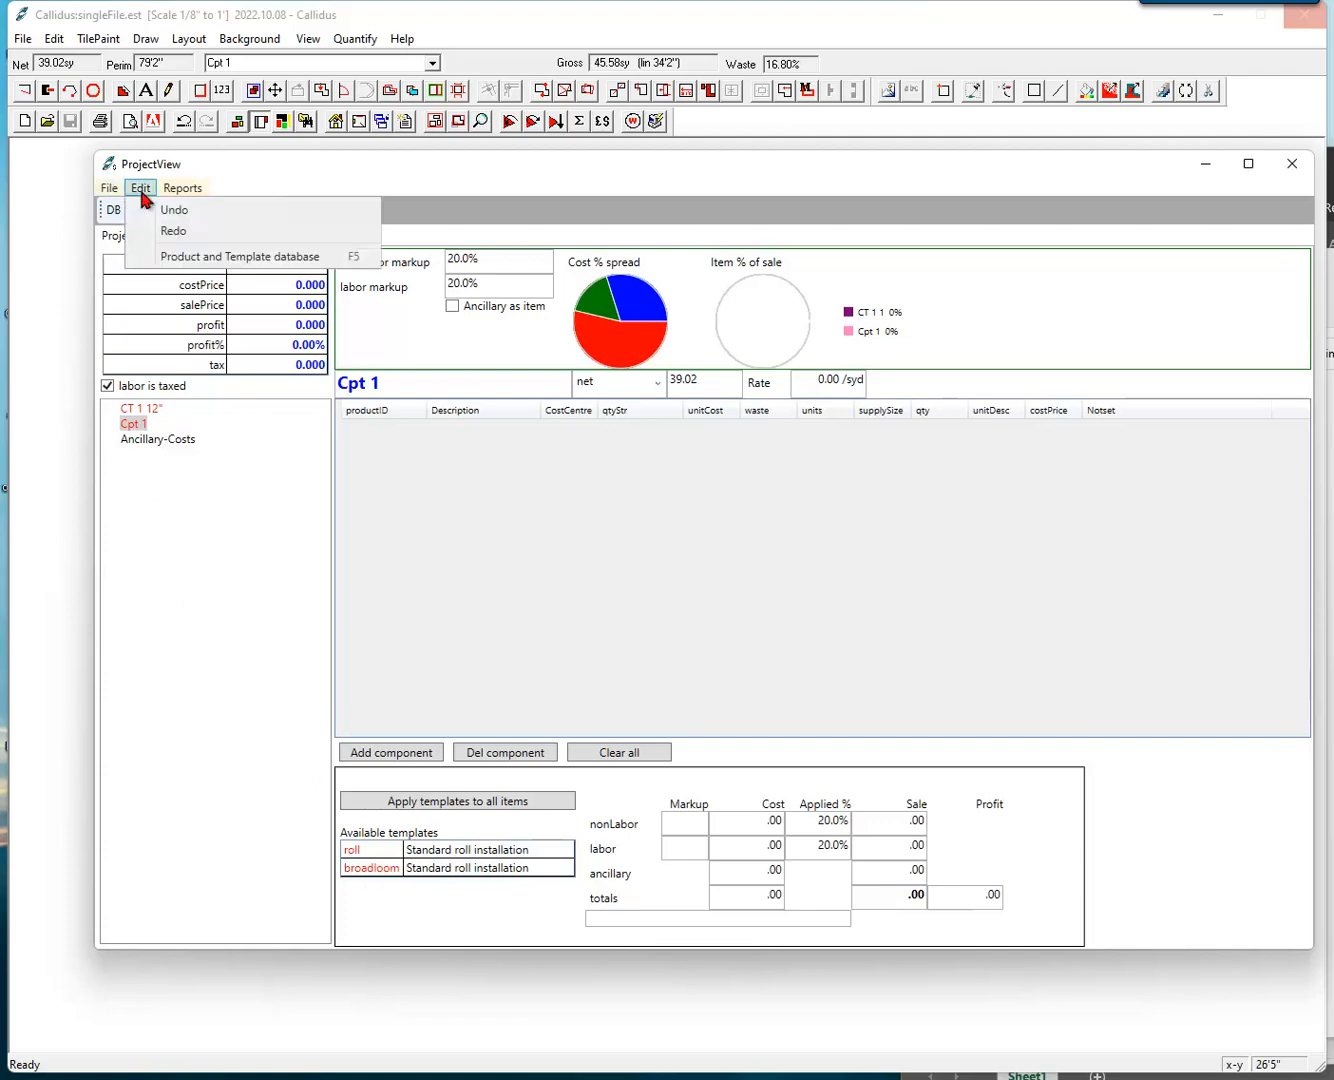
left_click(180, 257)
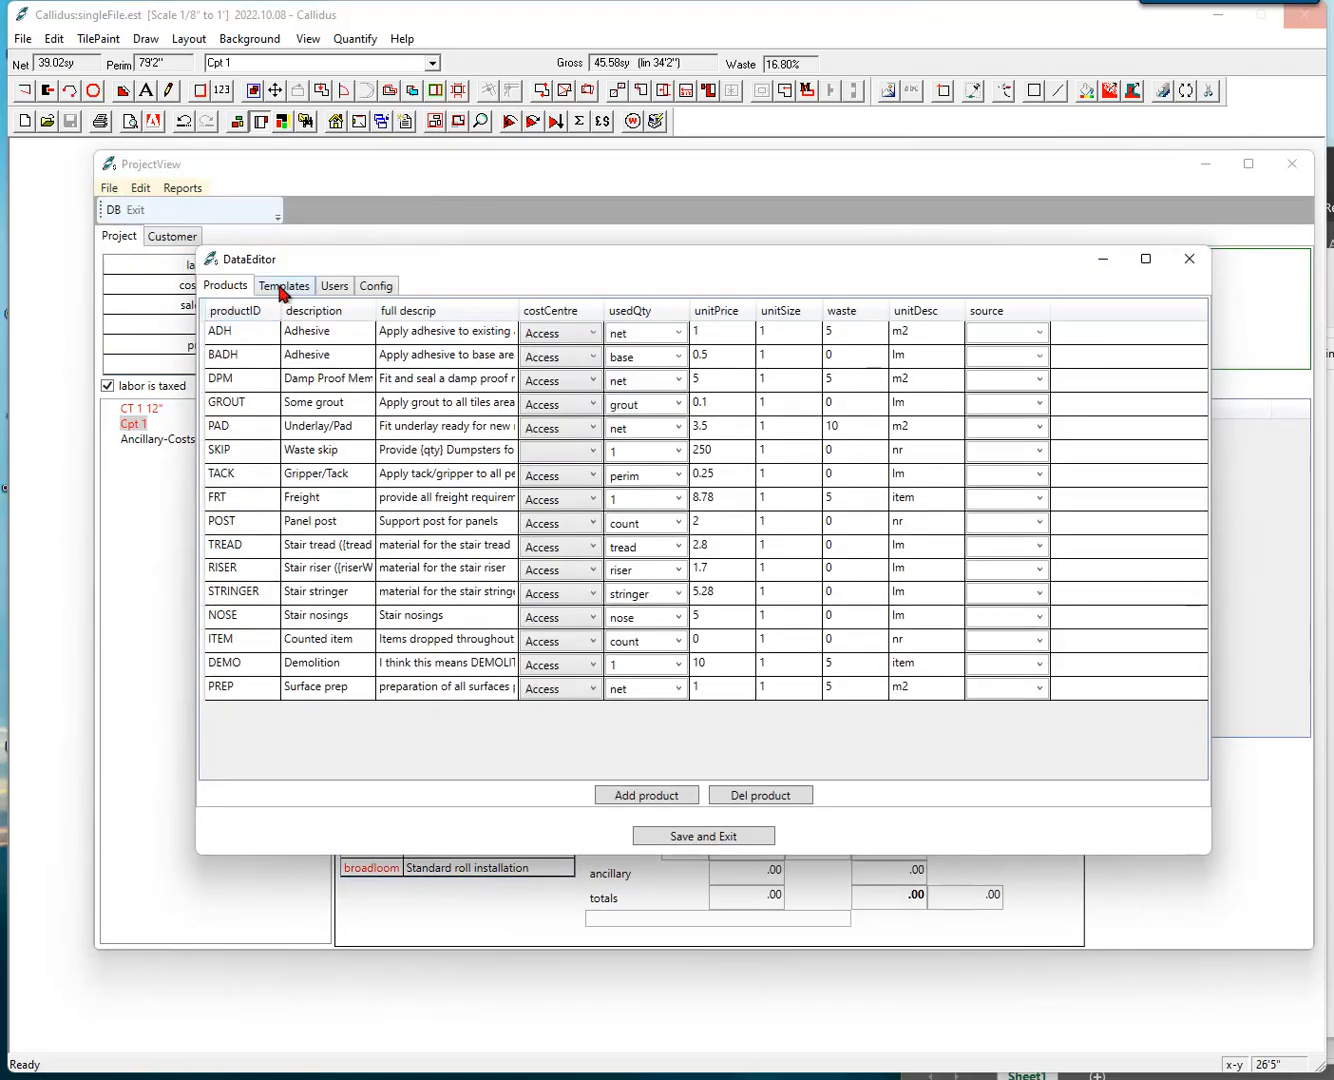
left_click(282, 288)
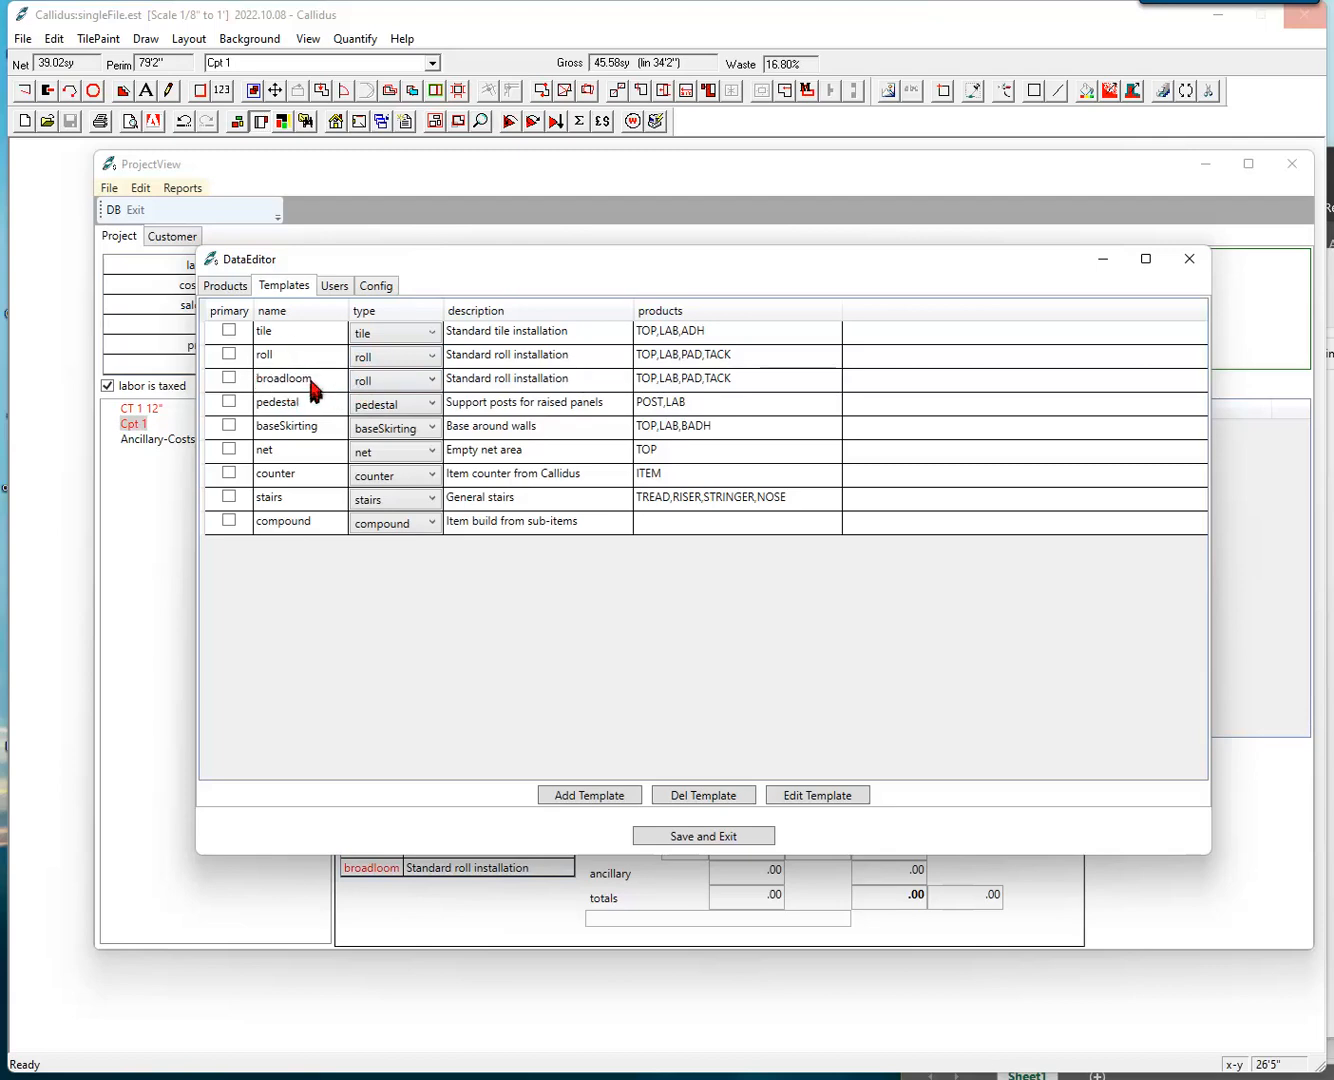
left_click(1189, 259)
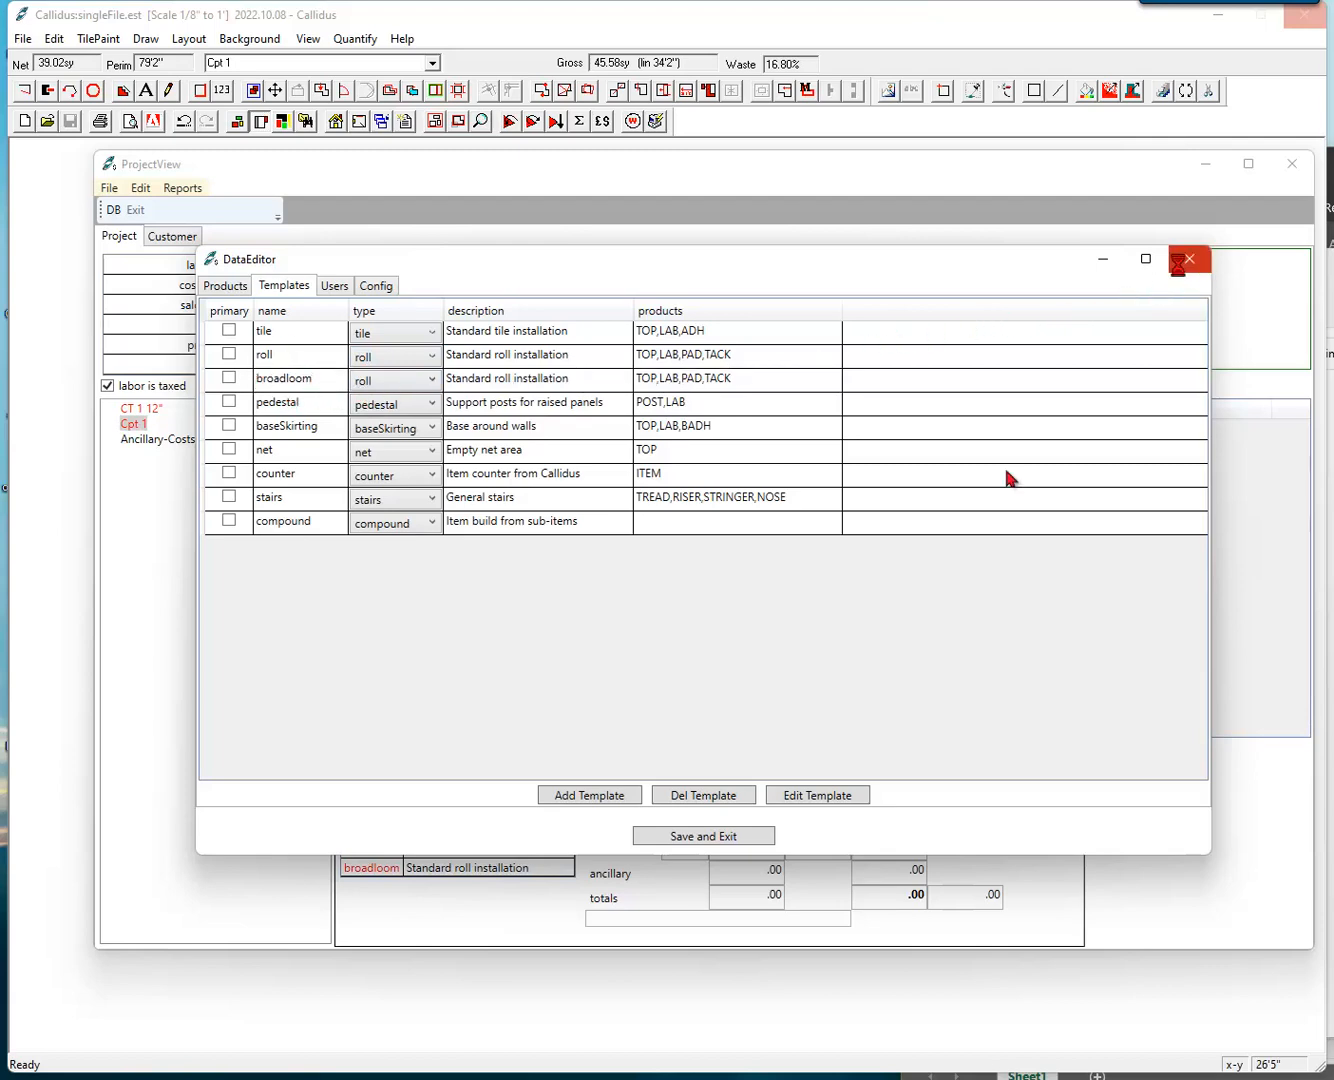
left_click(1232, 732)
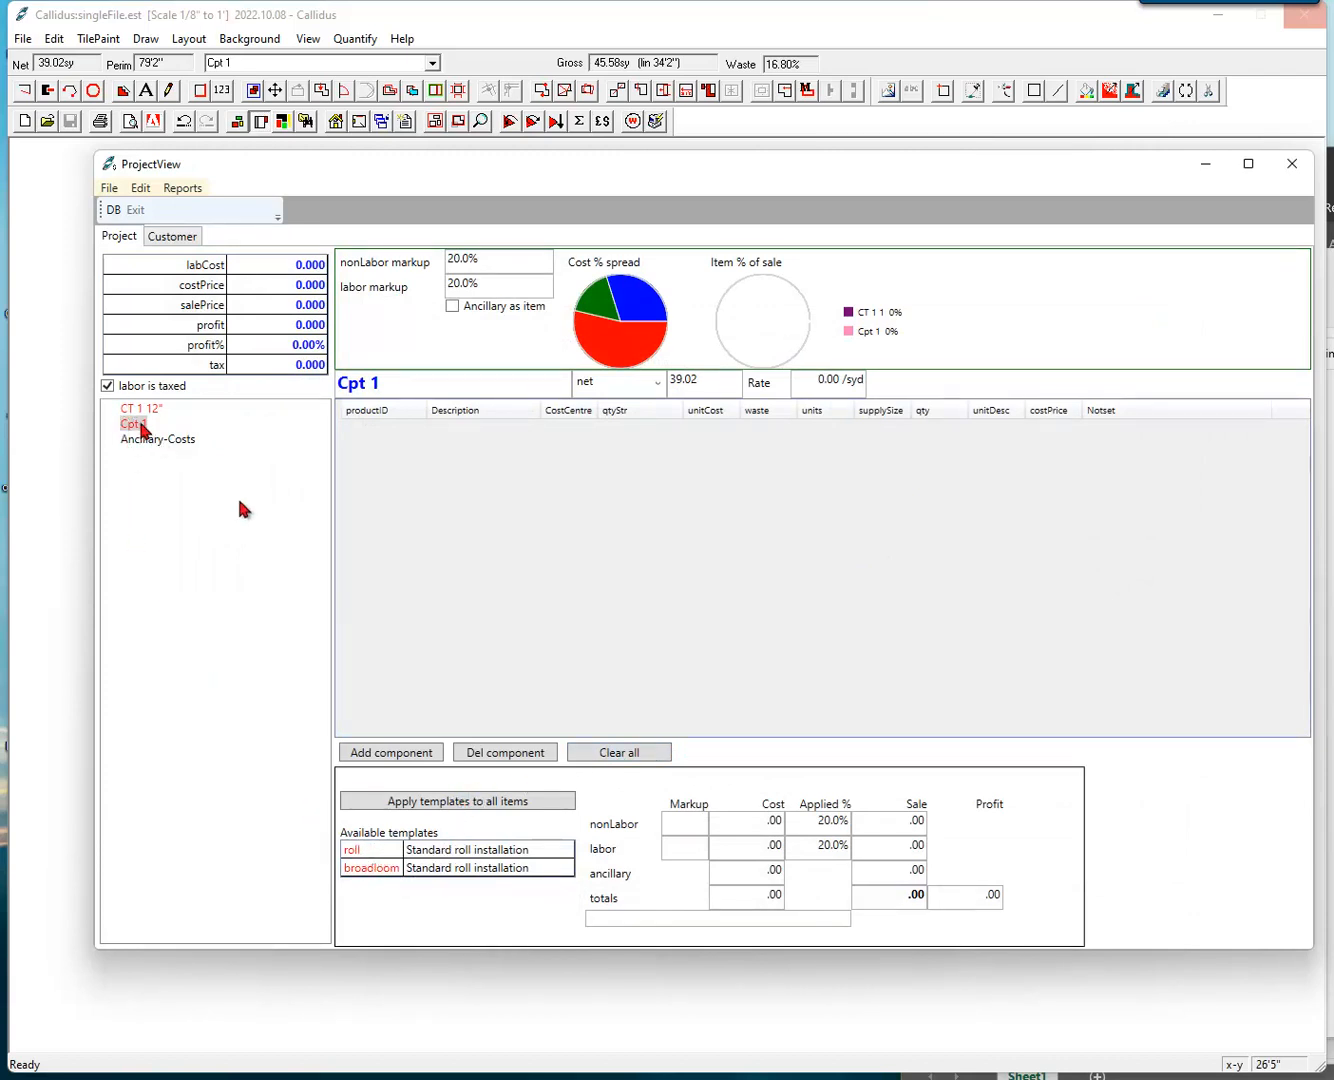
Apply the roll template (Standard roll installation) to the Cpt 1 item.
double_click(424, 852)
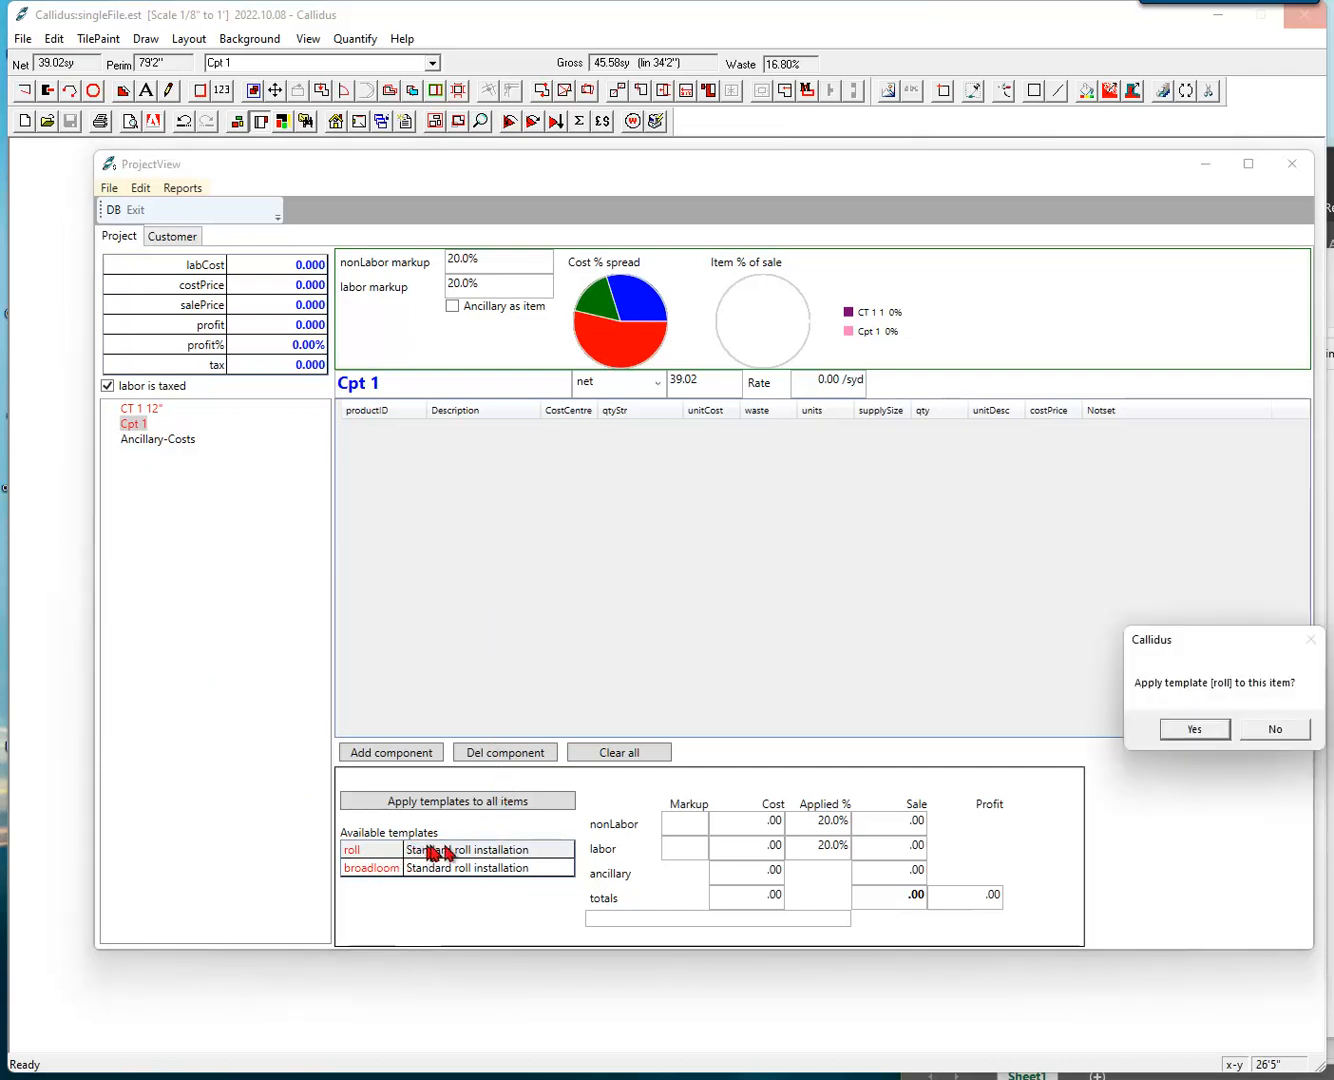
left_click(1194, 729)
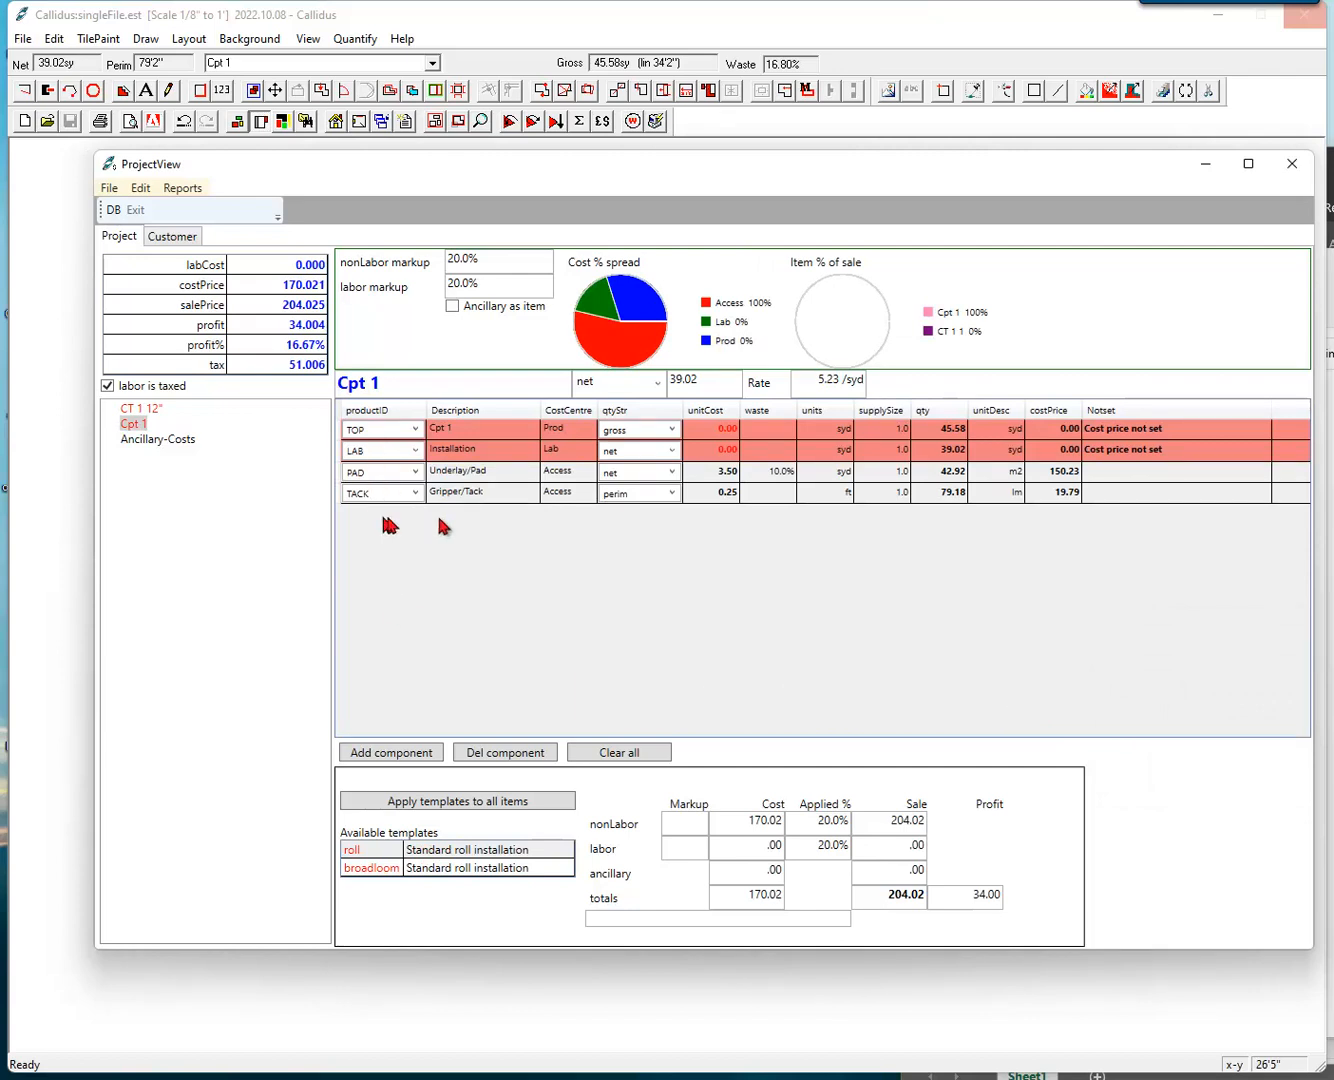
Set the unit cost of Cpt 1's TOP component to 12 and of its Installation component to 2.5.
left_click(714, 429)
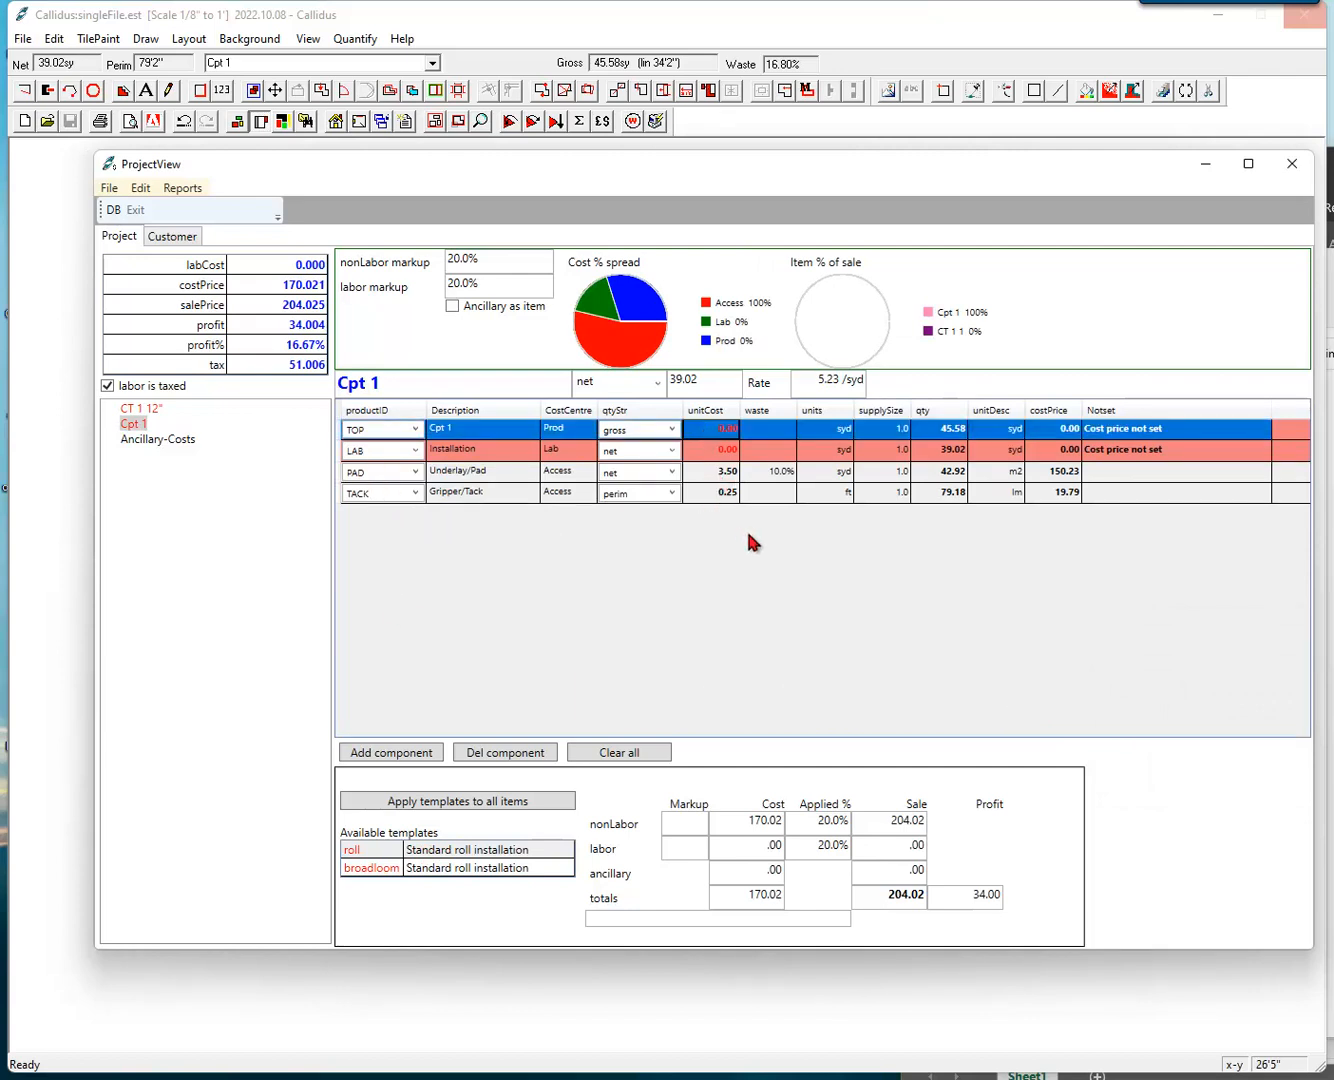
type("0.0")
key("BackSpace")
key("BackSpace")
key("BackSpace")
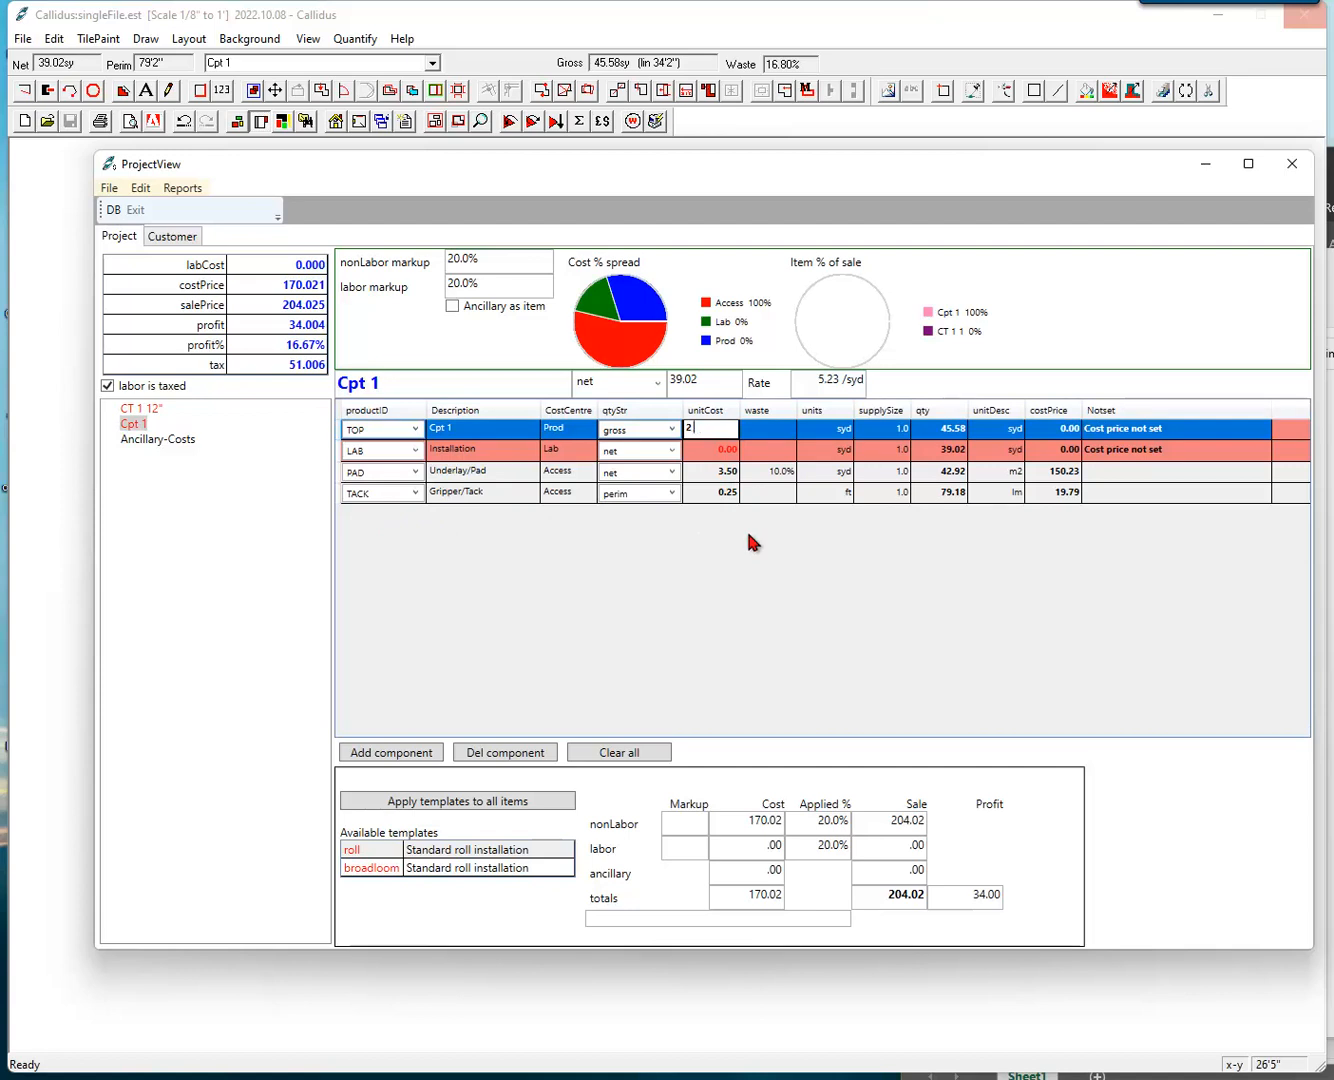
type("12")
key("Return")
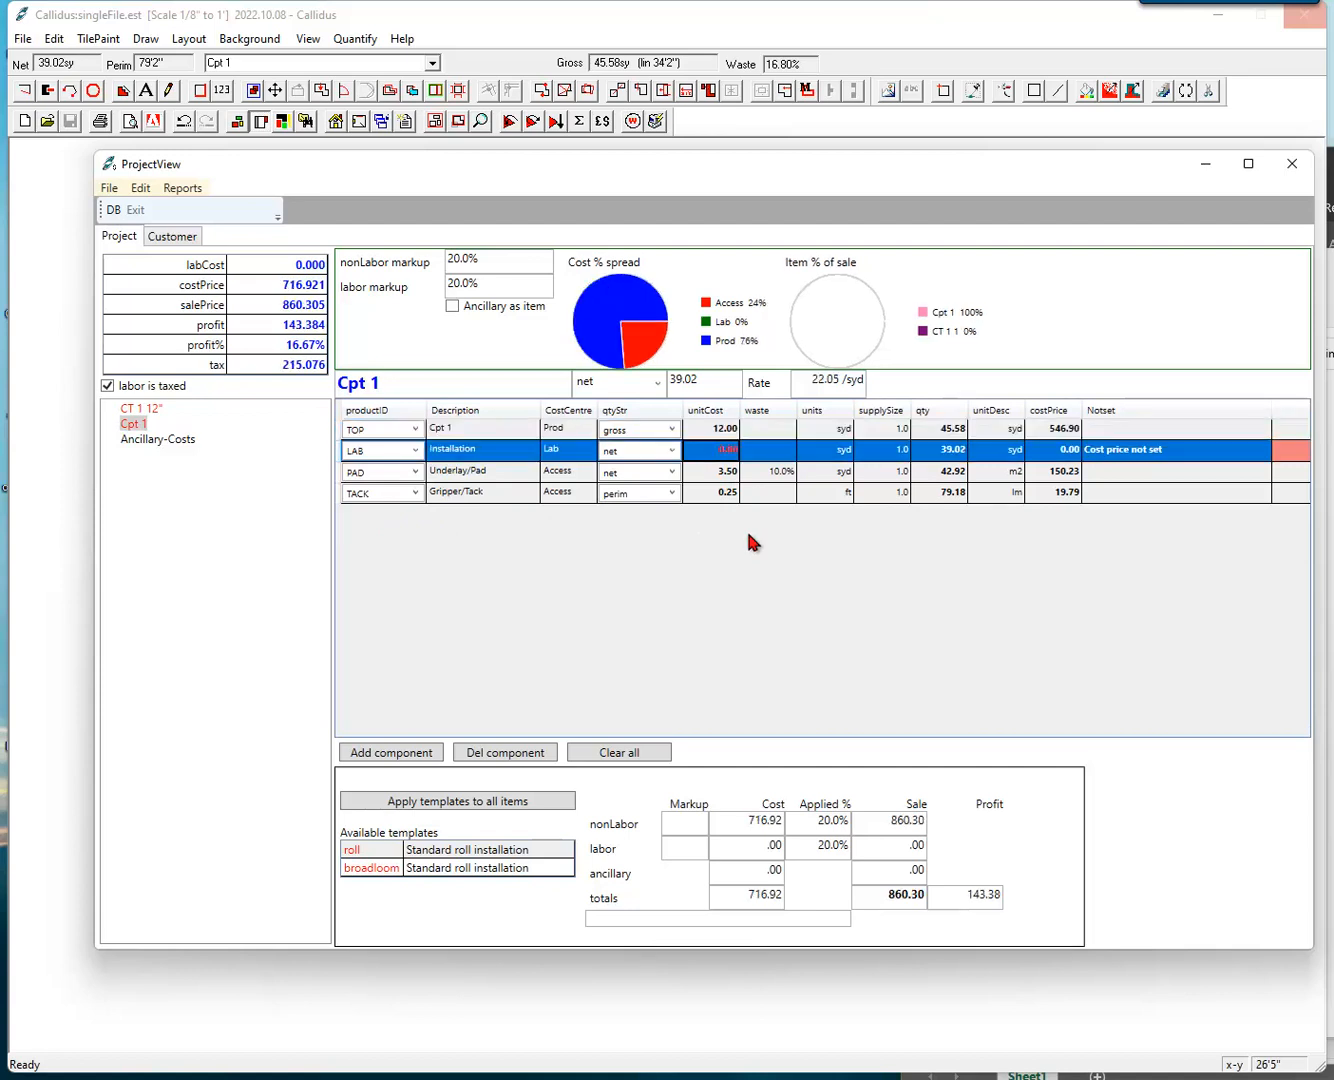
type("2.5")
key("Return")
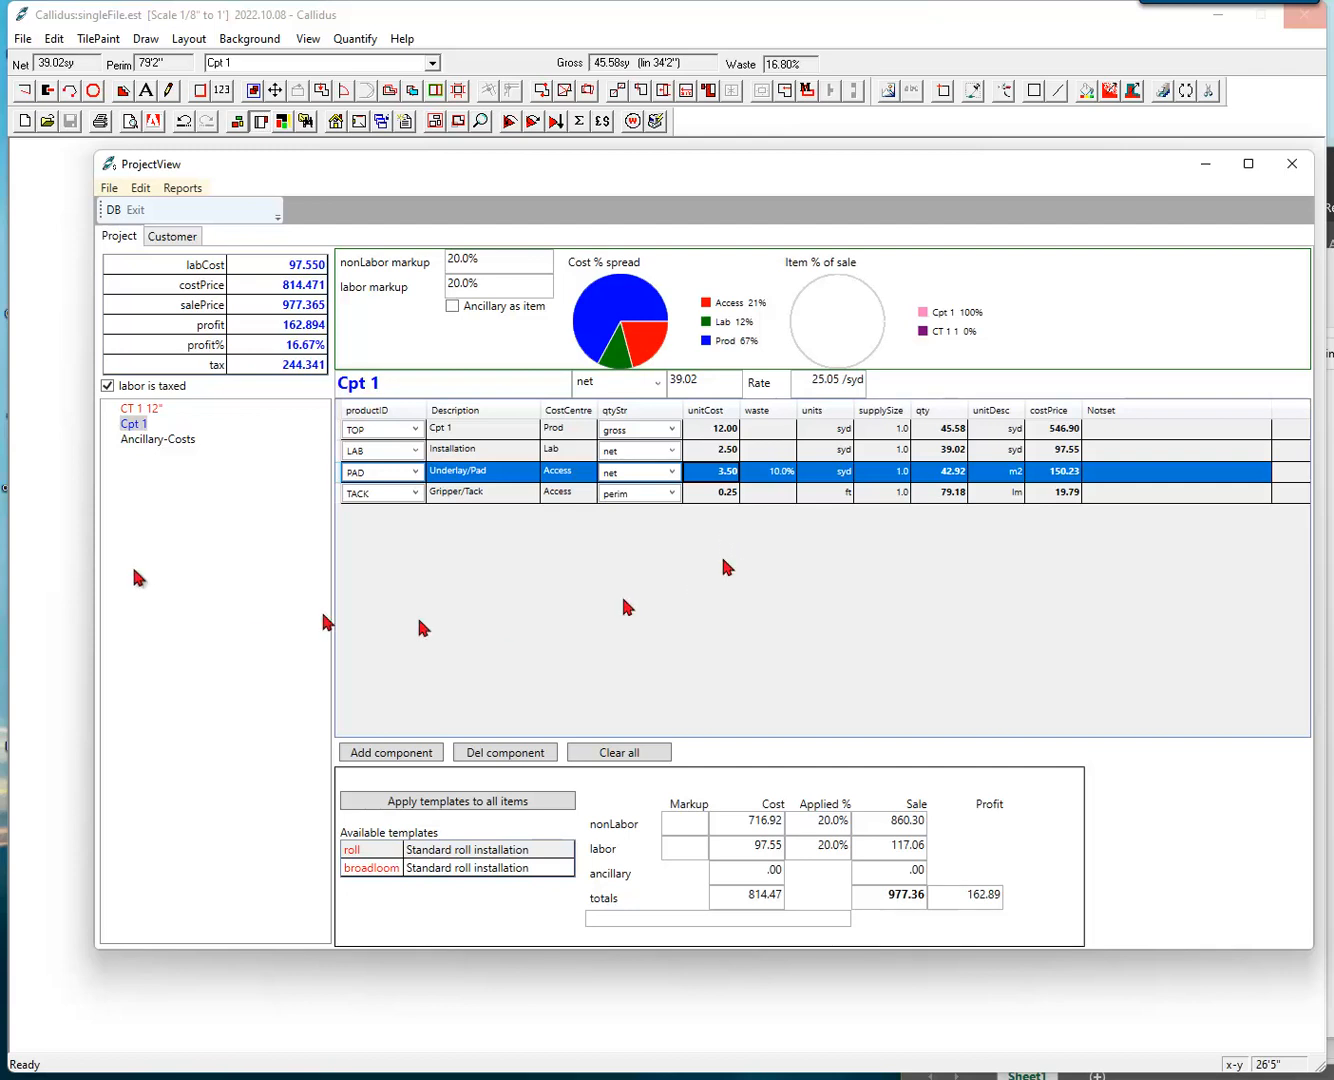
Show the CT 1 12" item and check the tile template's products against the database's product list, saving on exit.
left_click(134, 409)
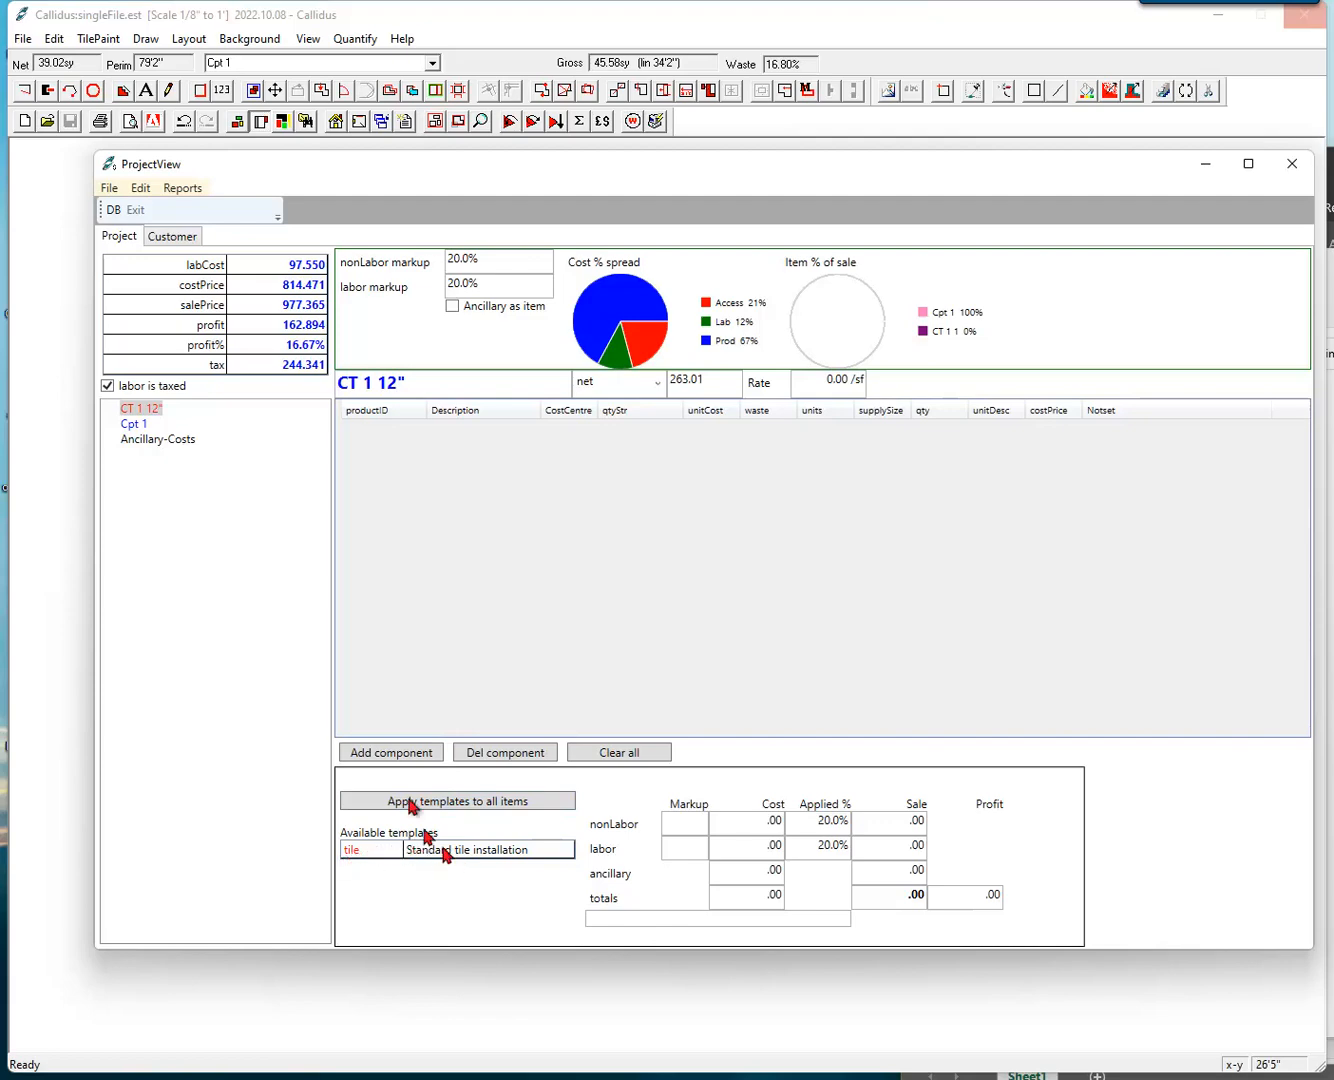
left_click(140, 192)
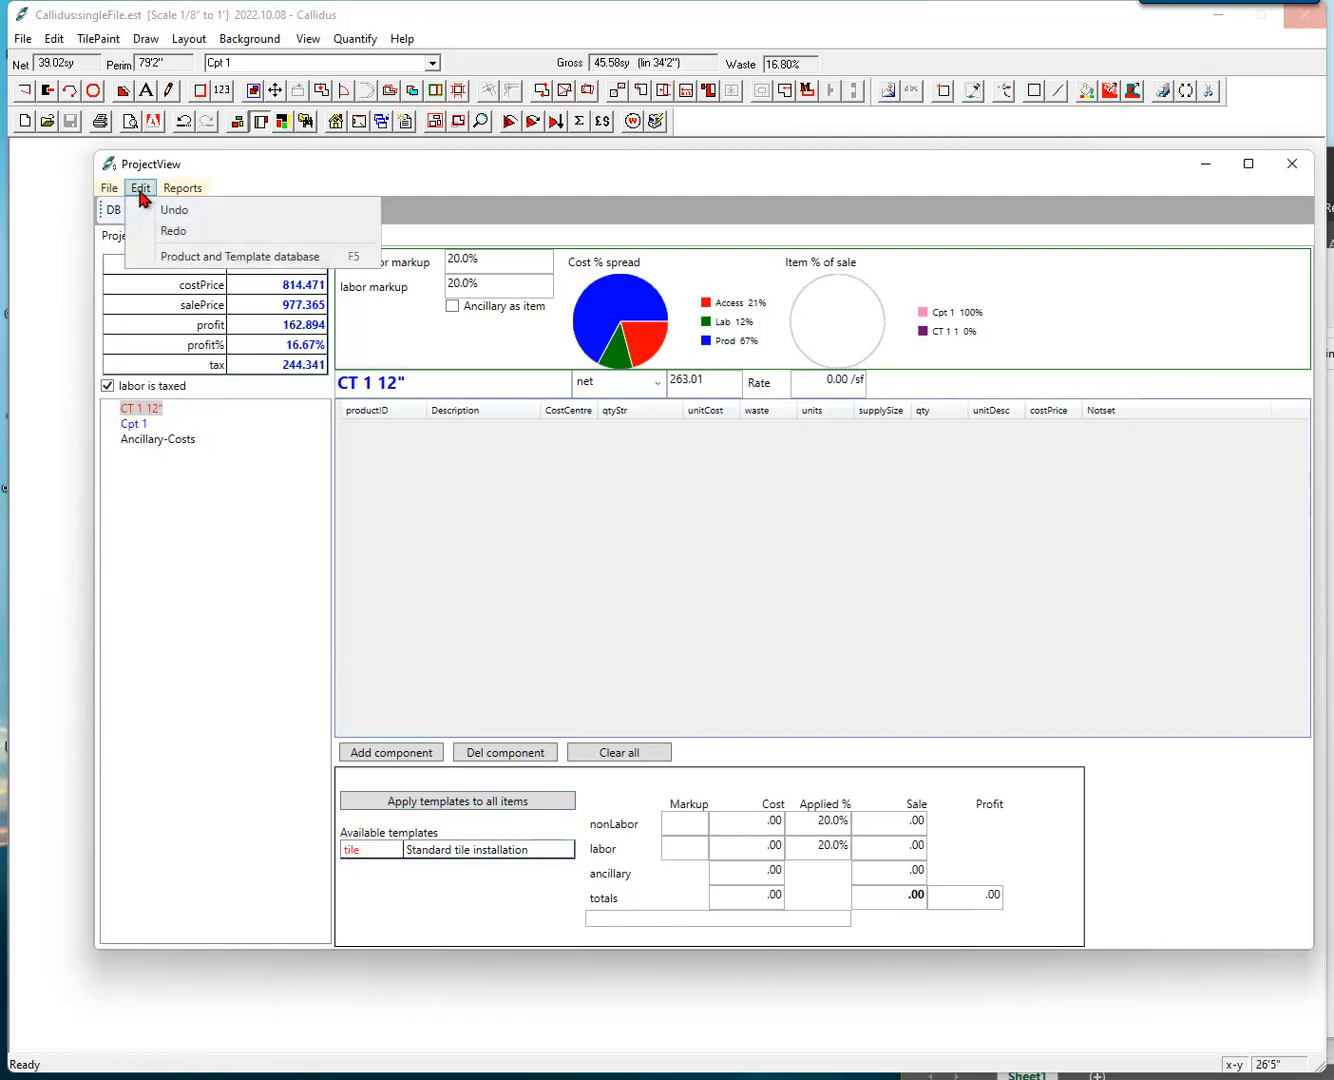
left_click(170, 256)
left_click(283, 289)
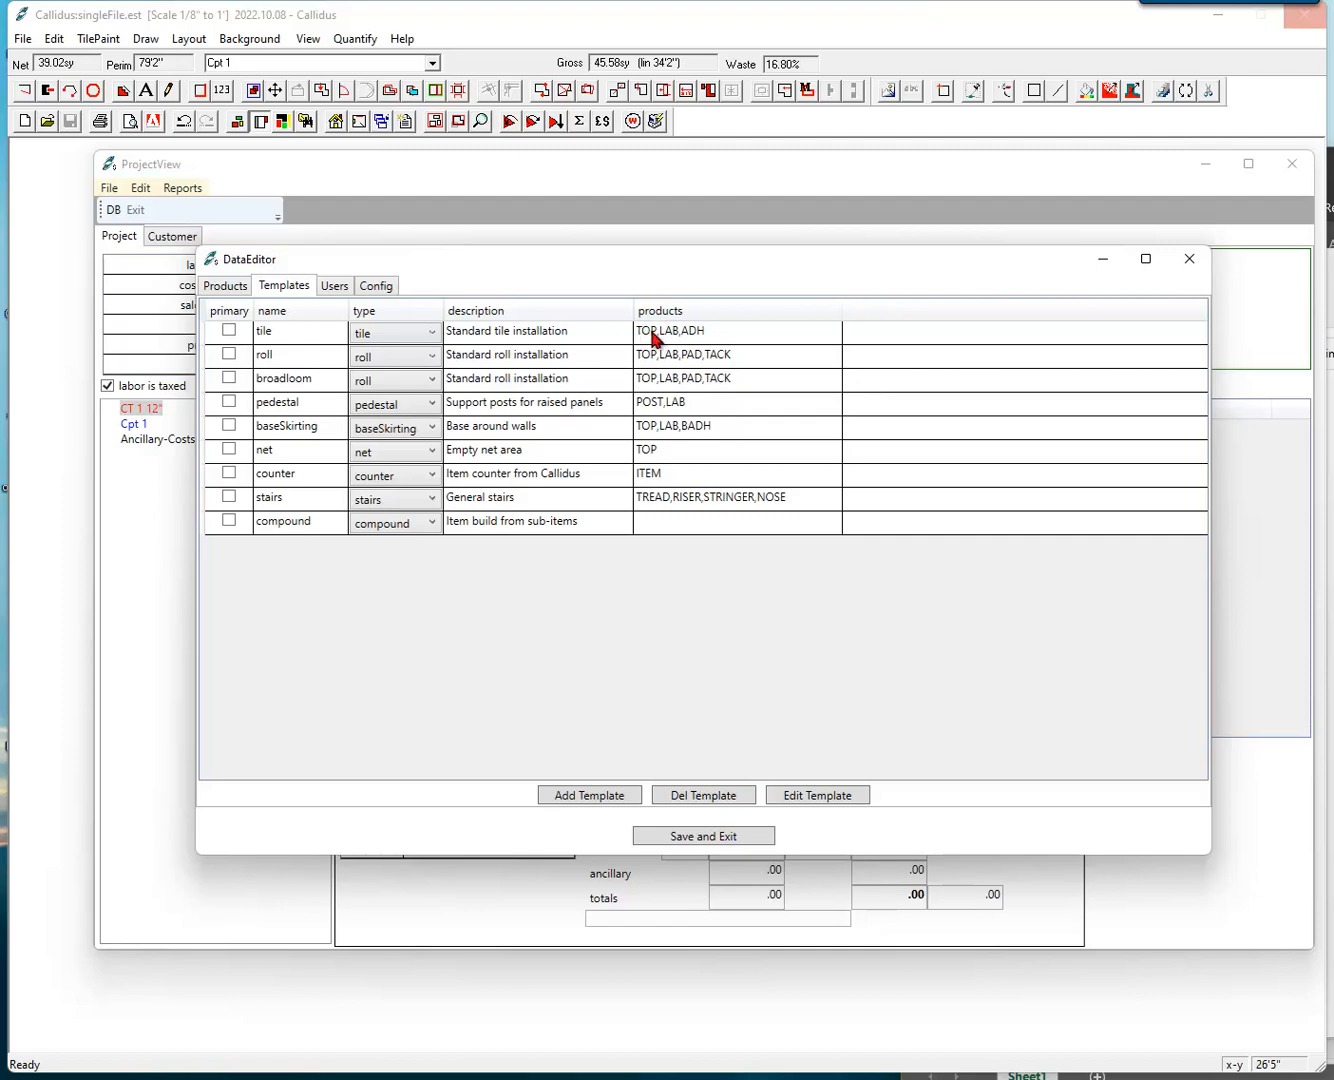
left_click(222, 286)
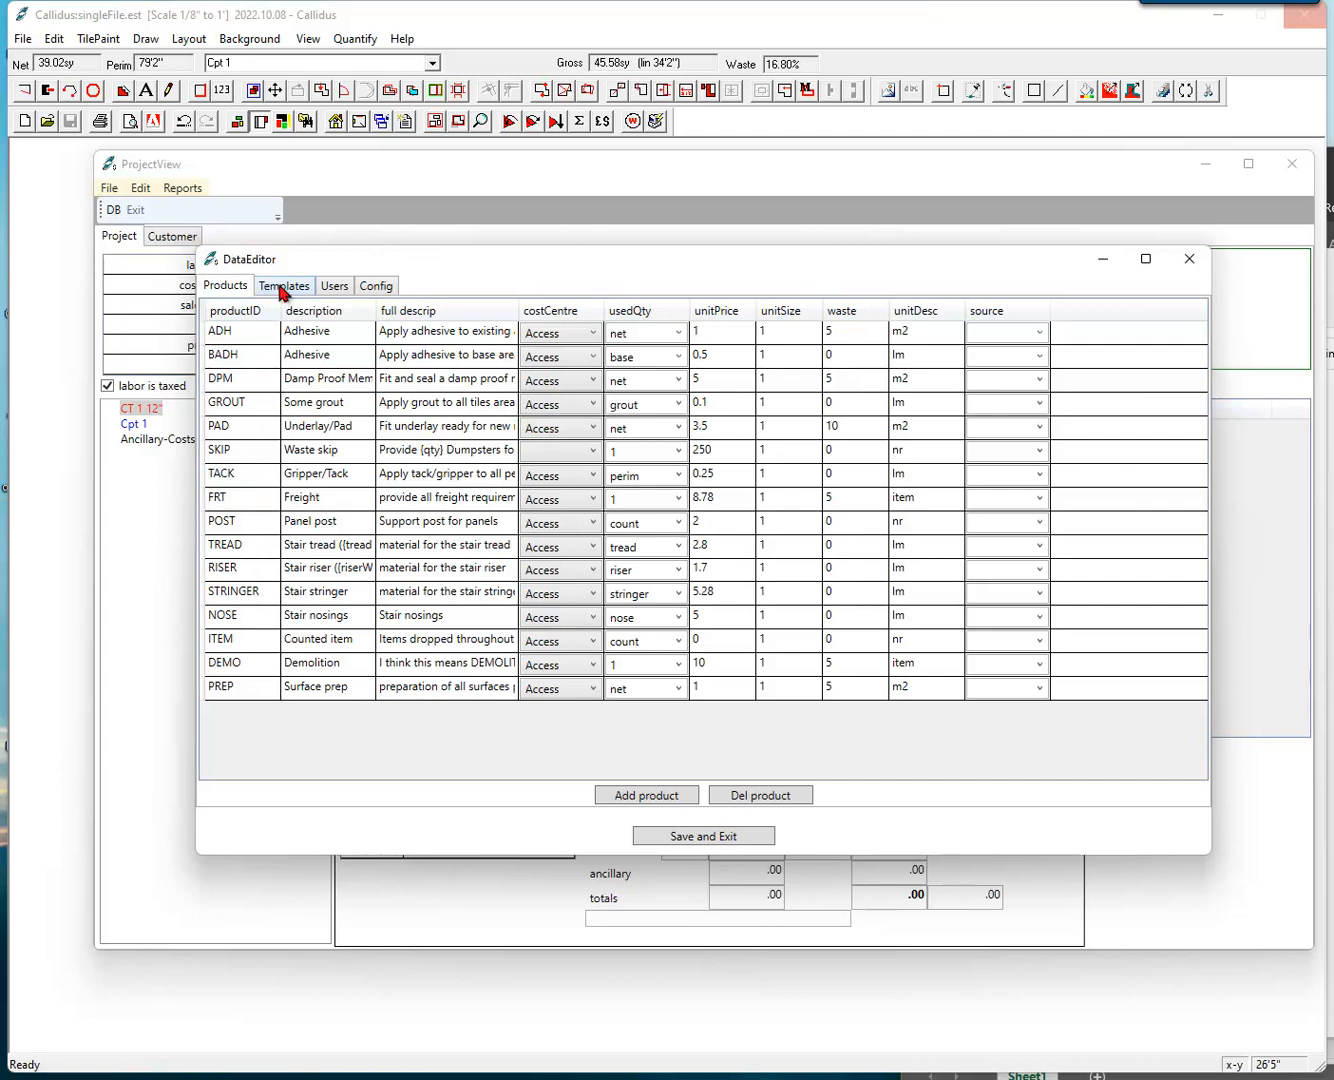
left_click(284, 287)
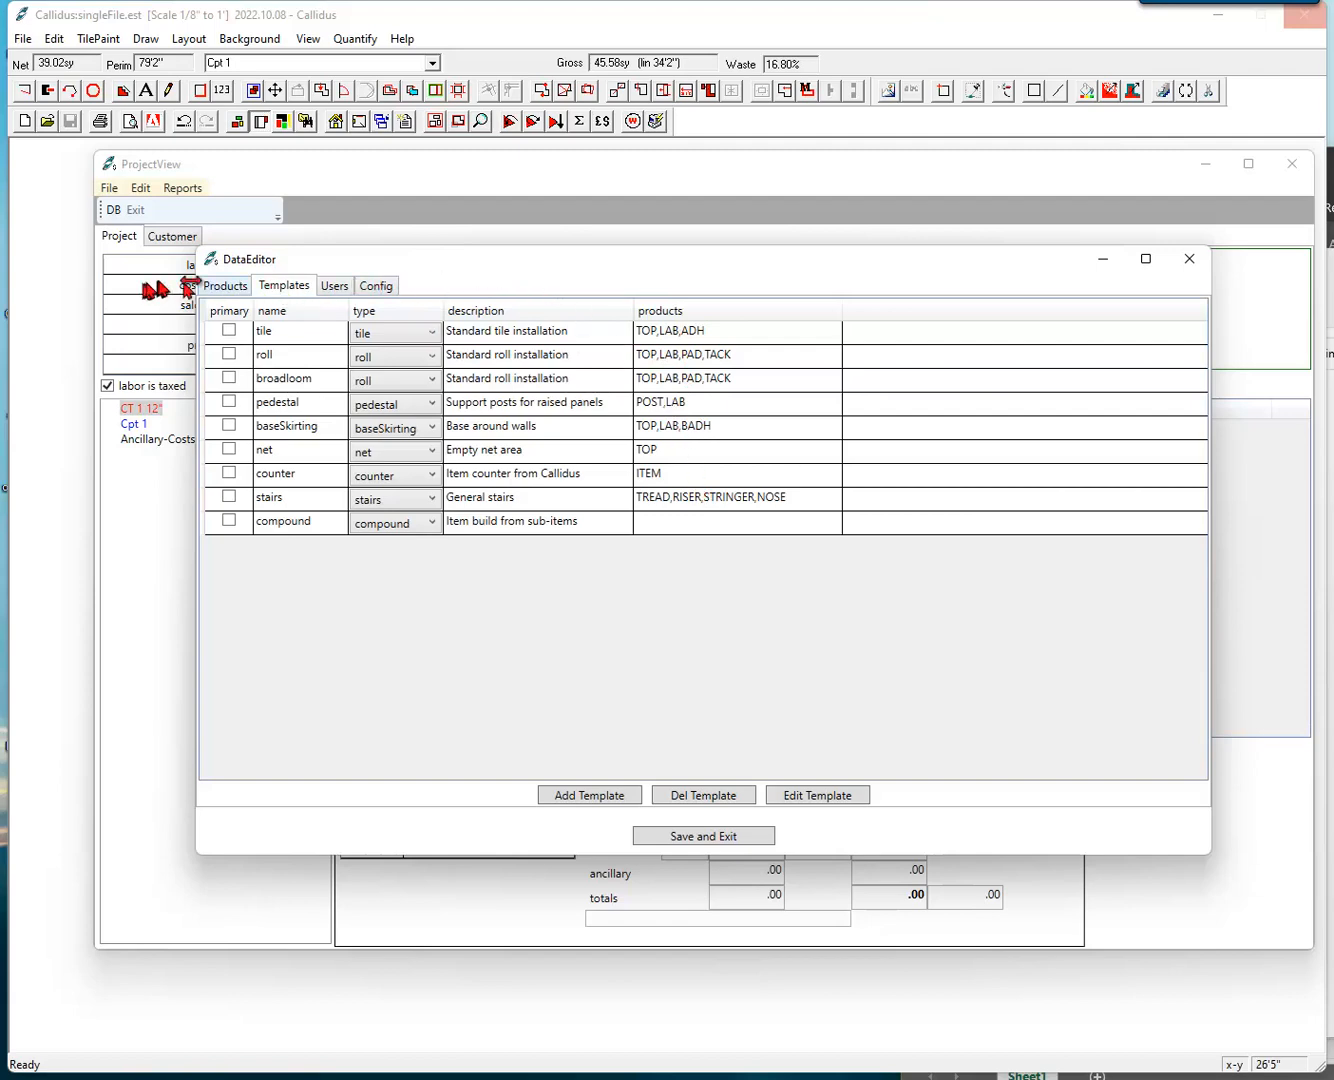
left_click(222, 286)
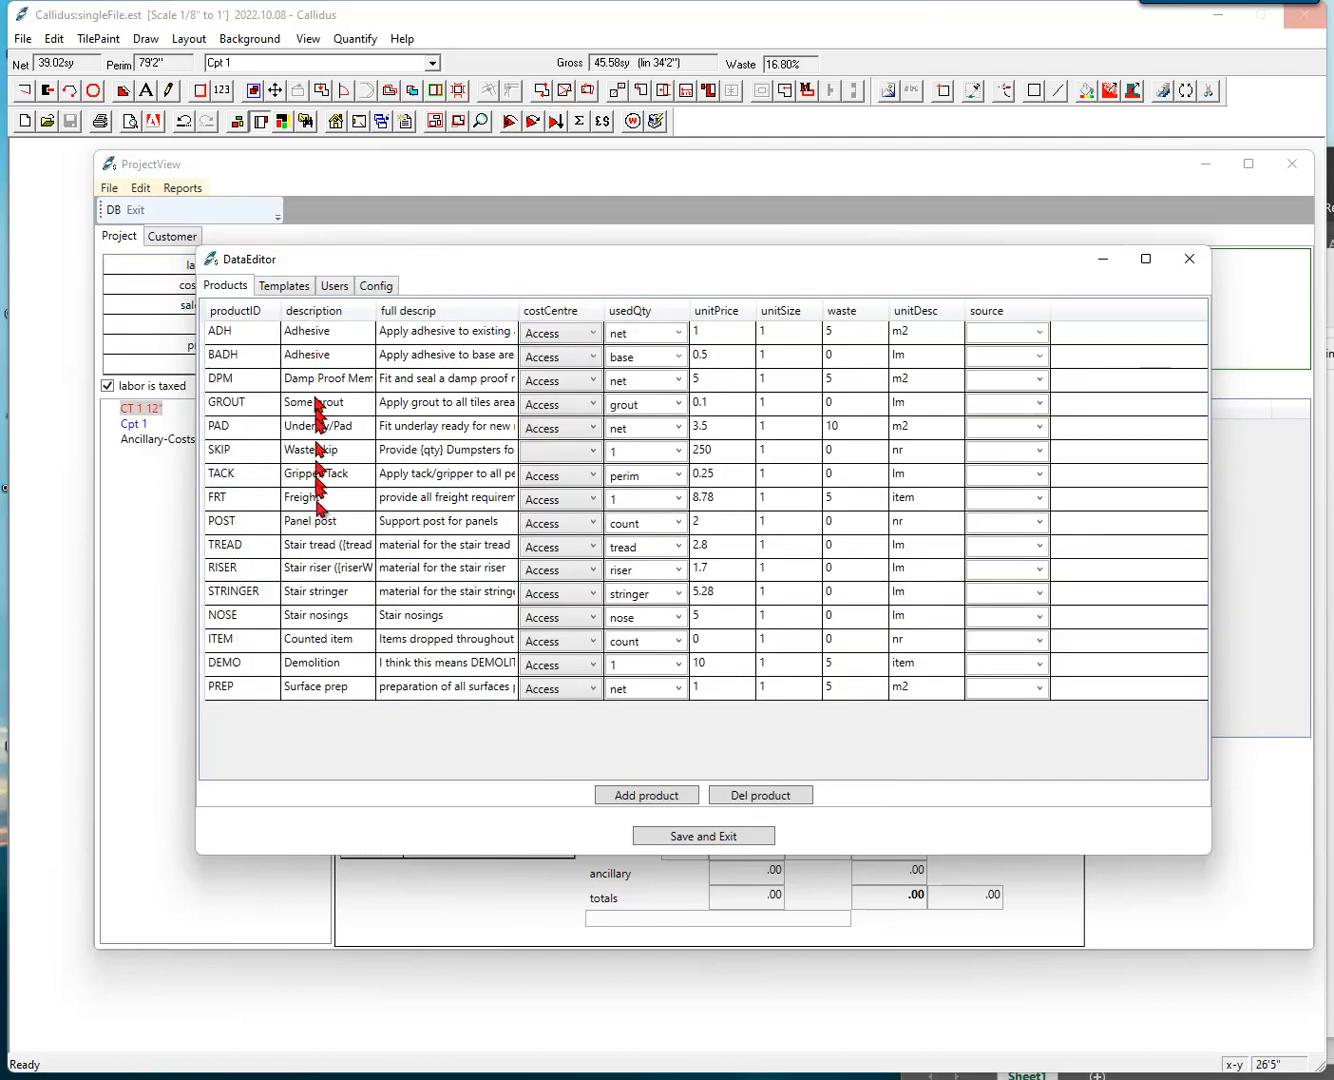
left_click(300, 288)
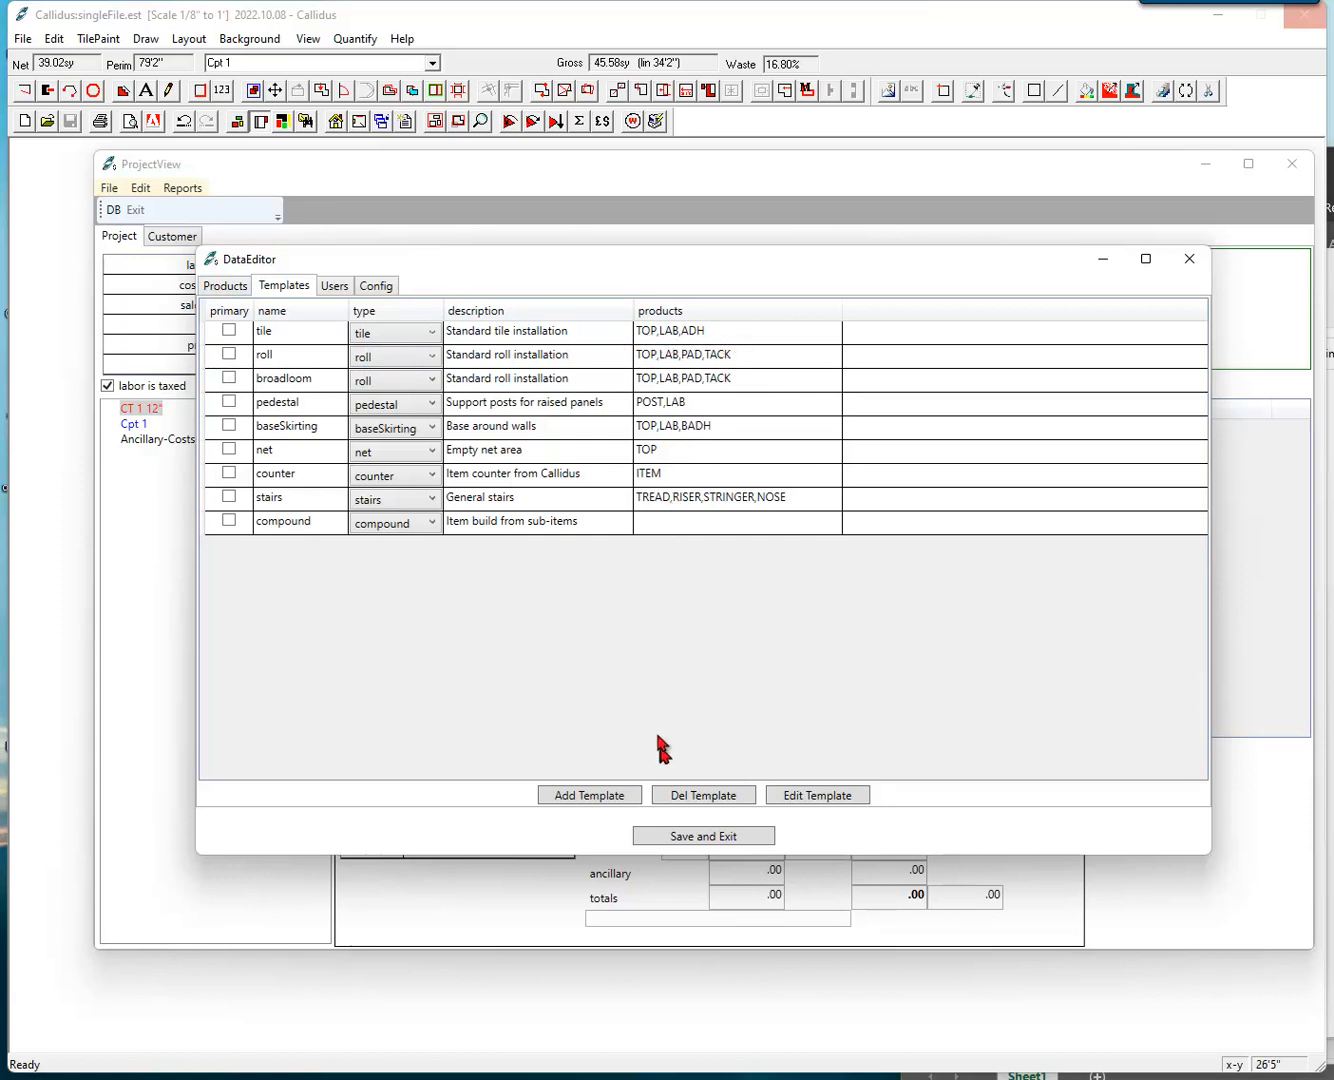
left_click(677, 836)
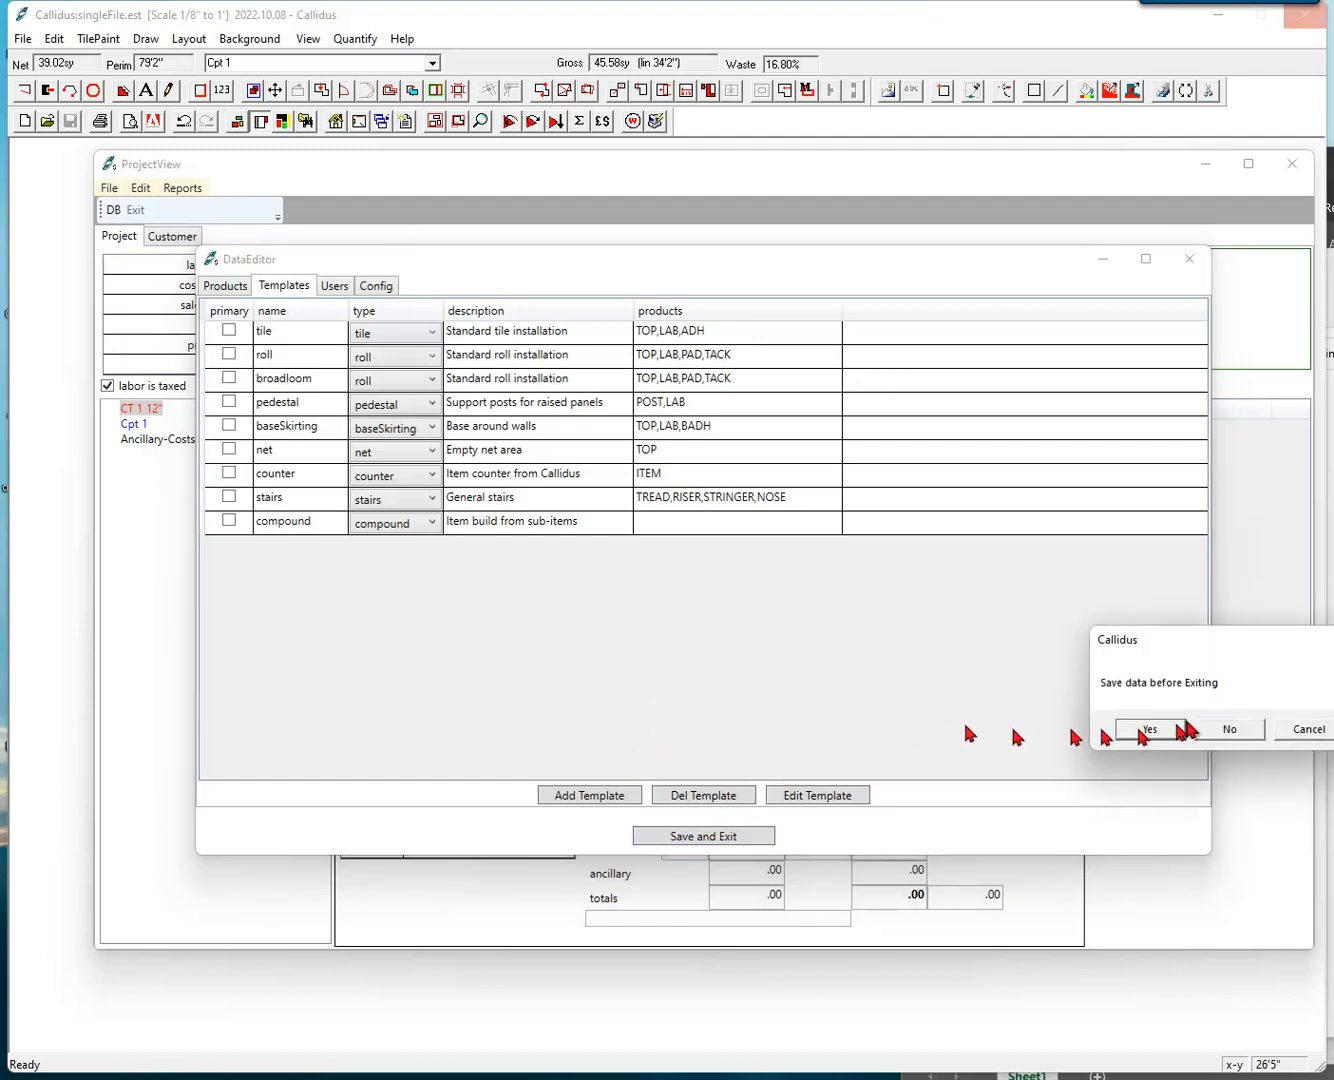
left_click(1162, 732)
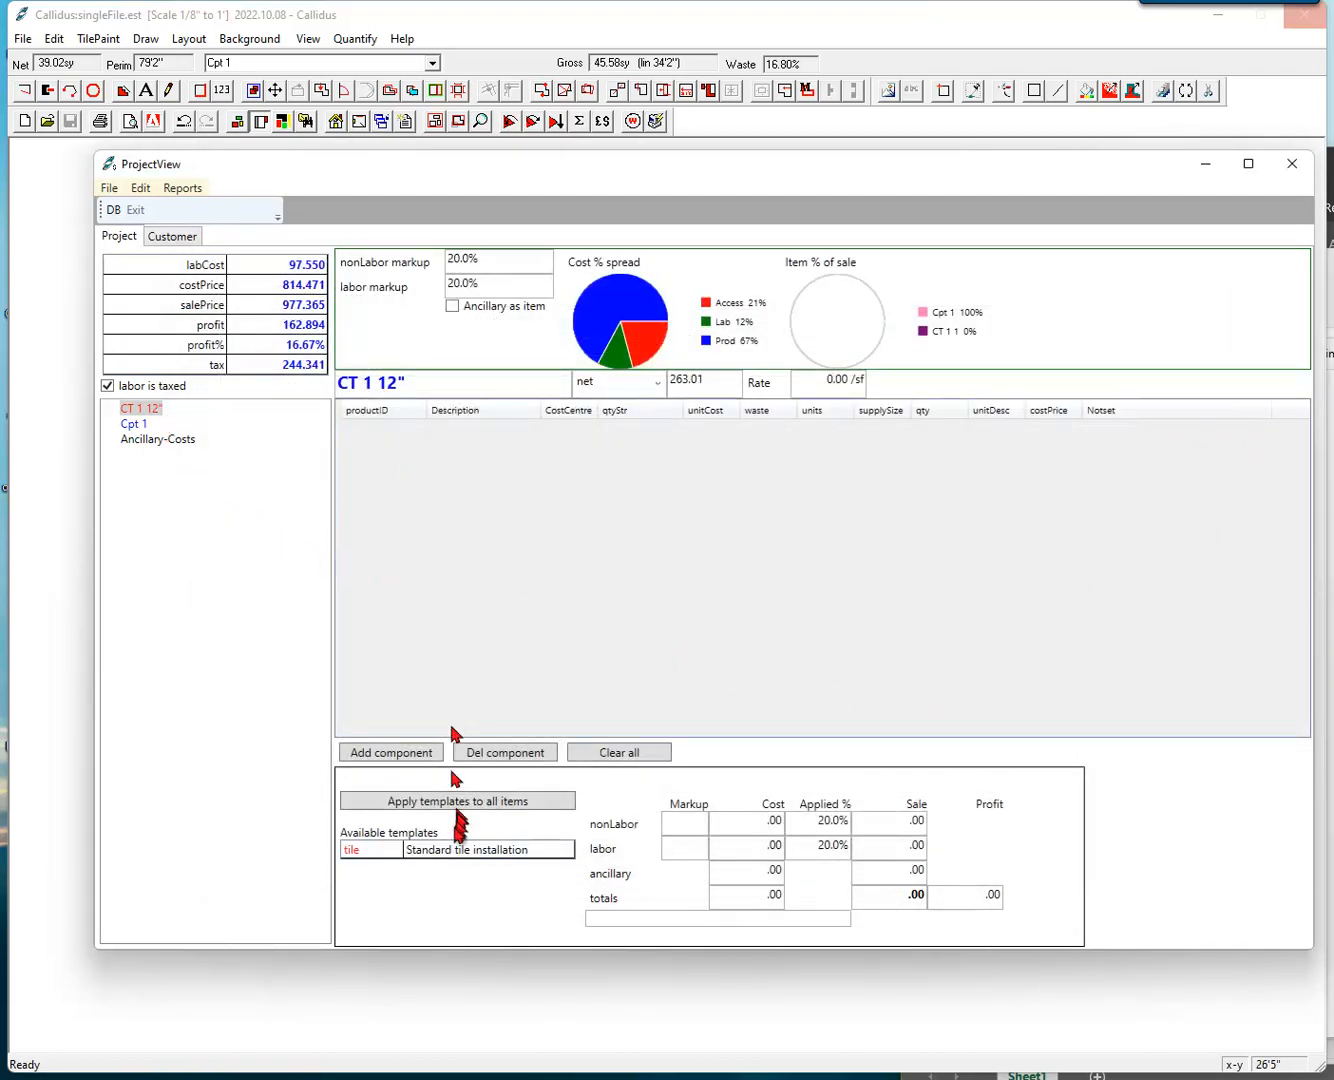
Apply the tile template (Standard tile installation) to the CT 1 12" item.
double_click(445, 853)
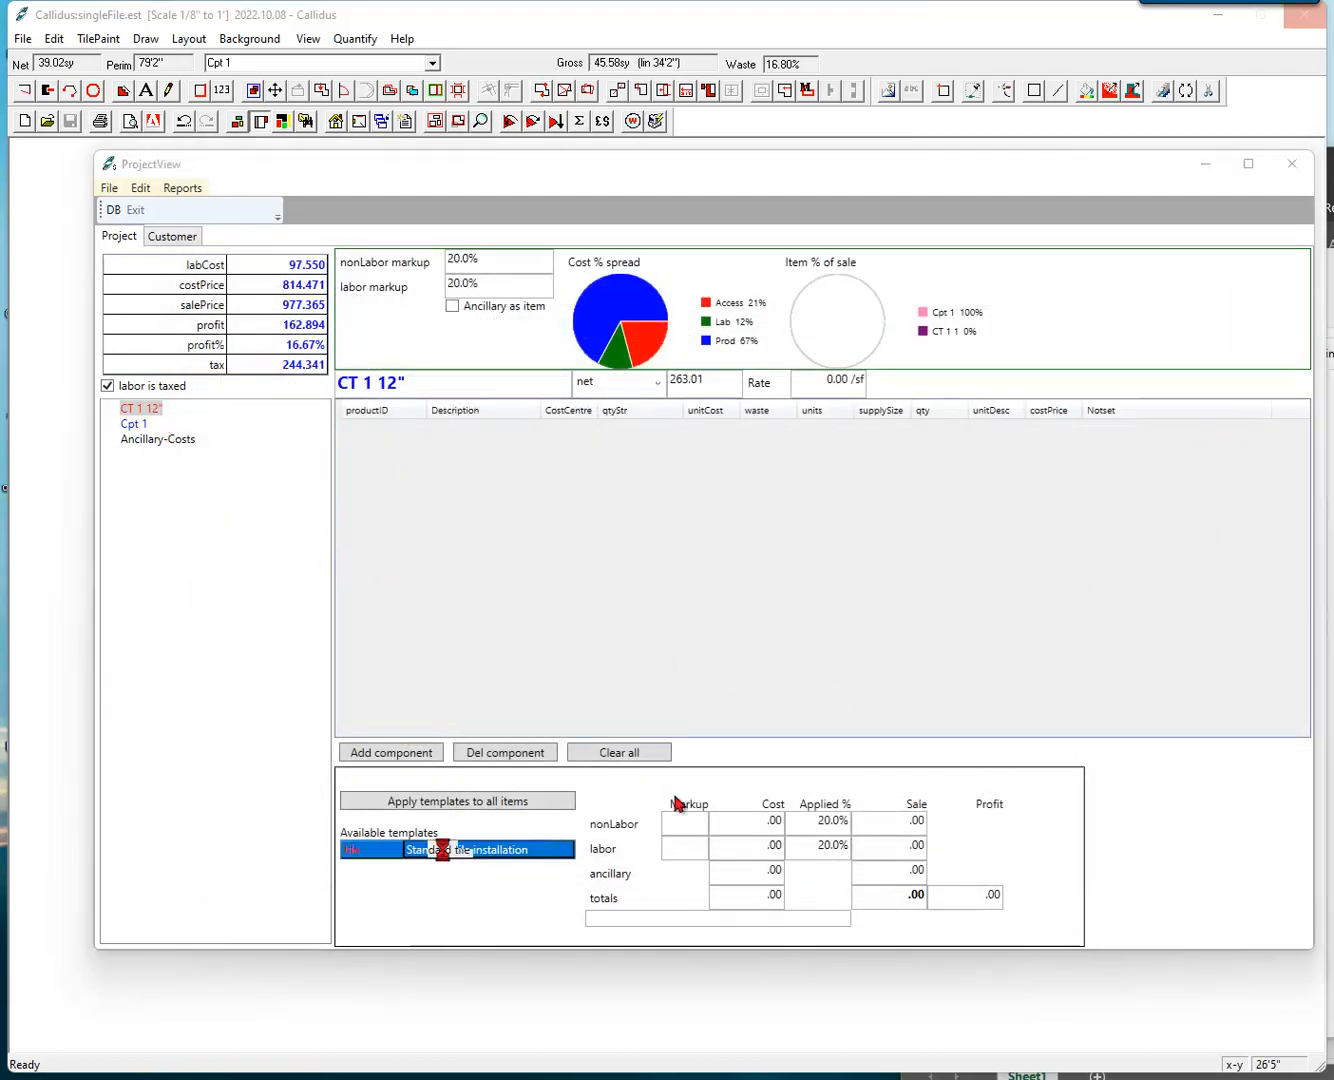
left_click(1191, 730)
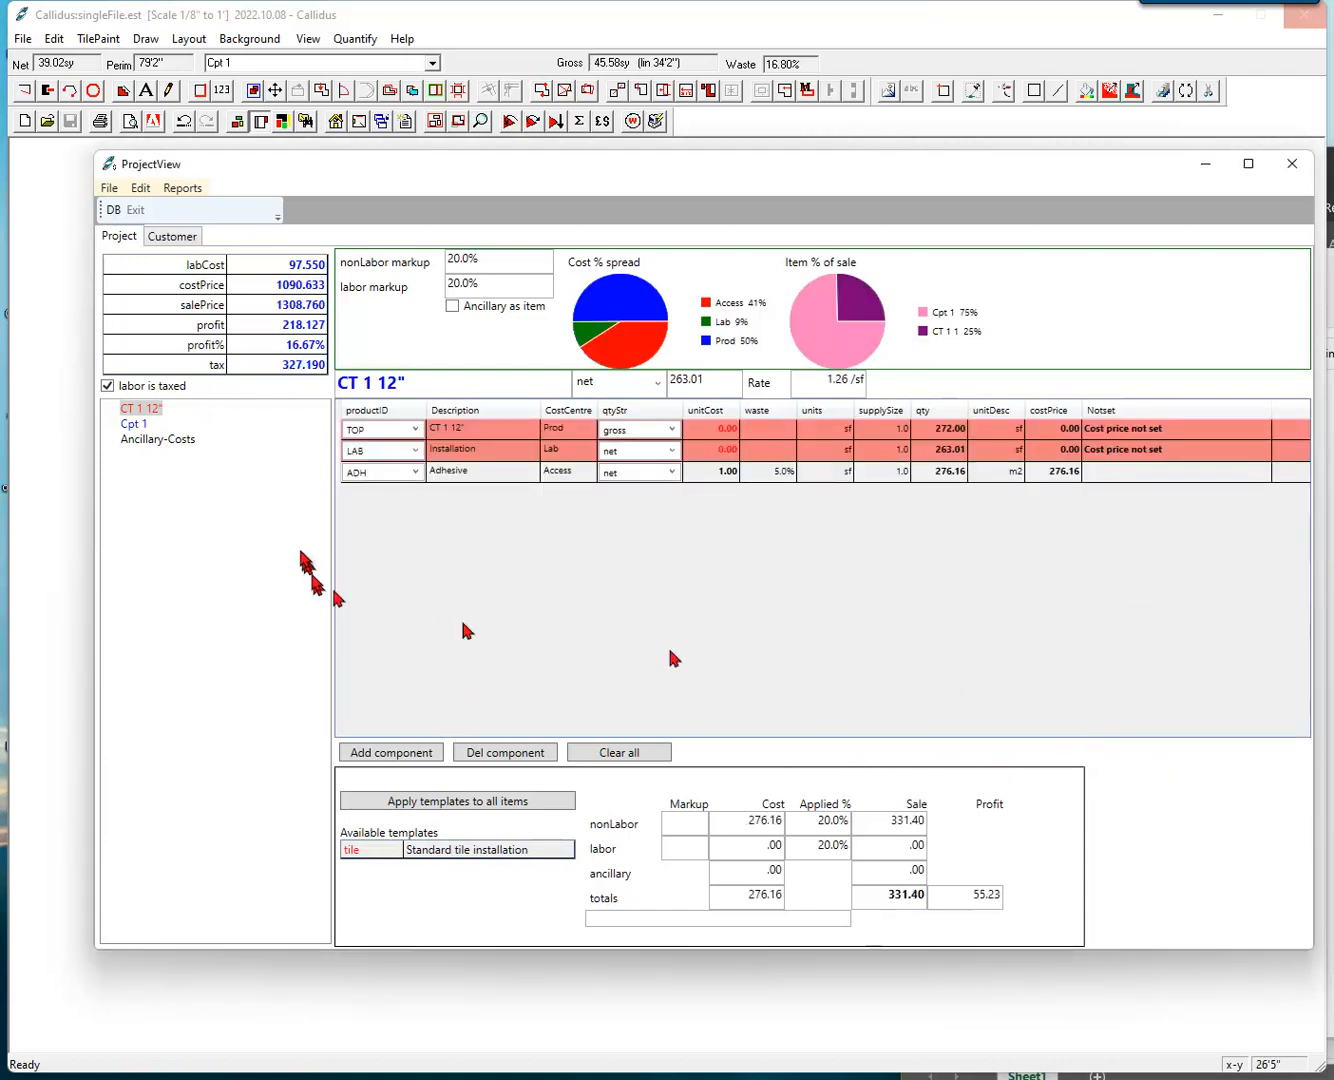
Set the unit cost of CT 1 12"'s TOP component to 2.1 and of its Installation component to 1.5.
left_click(704, 431)
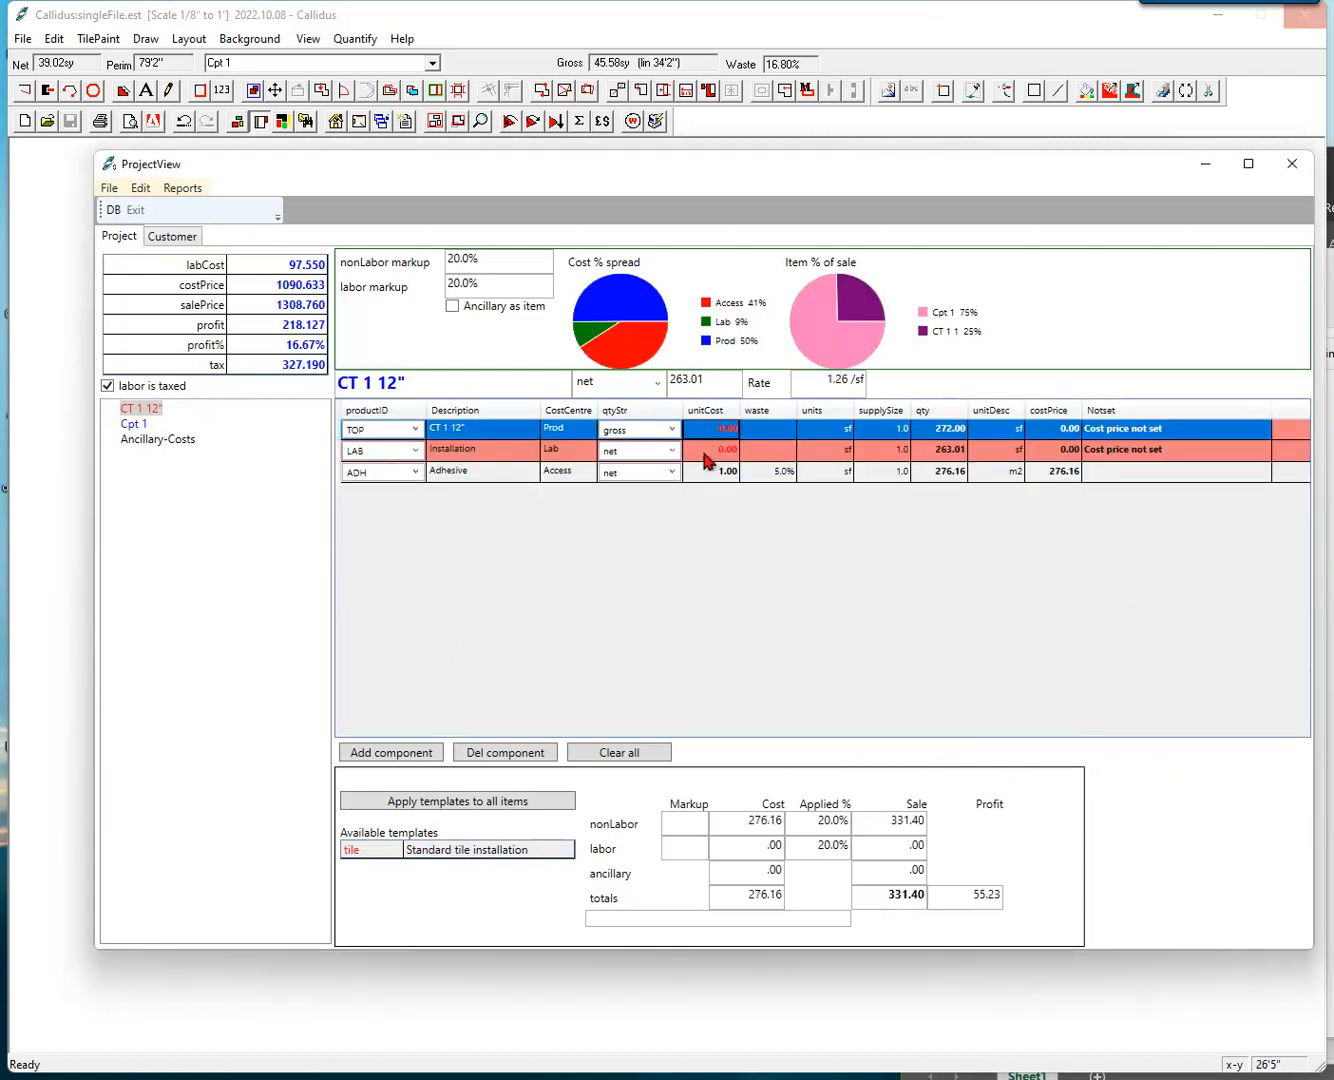
type("2.1")
left_click(705, 453)
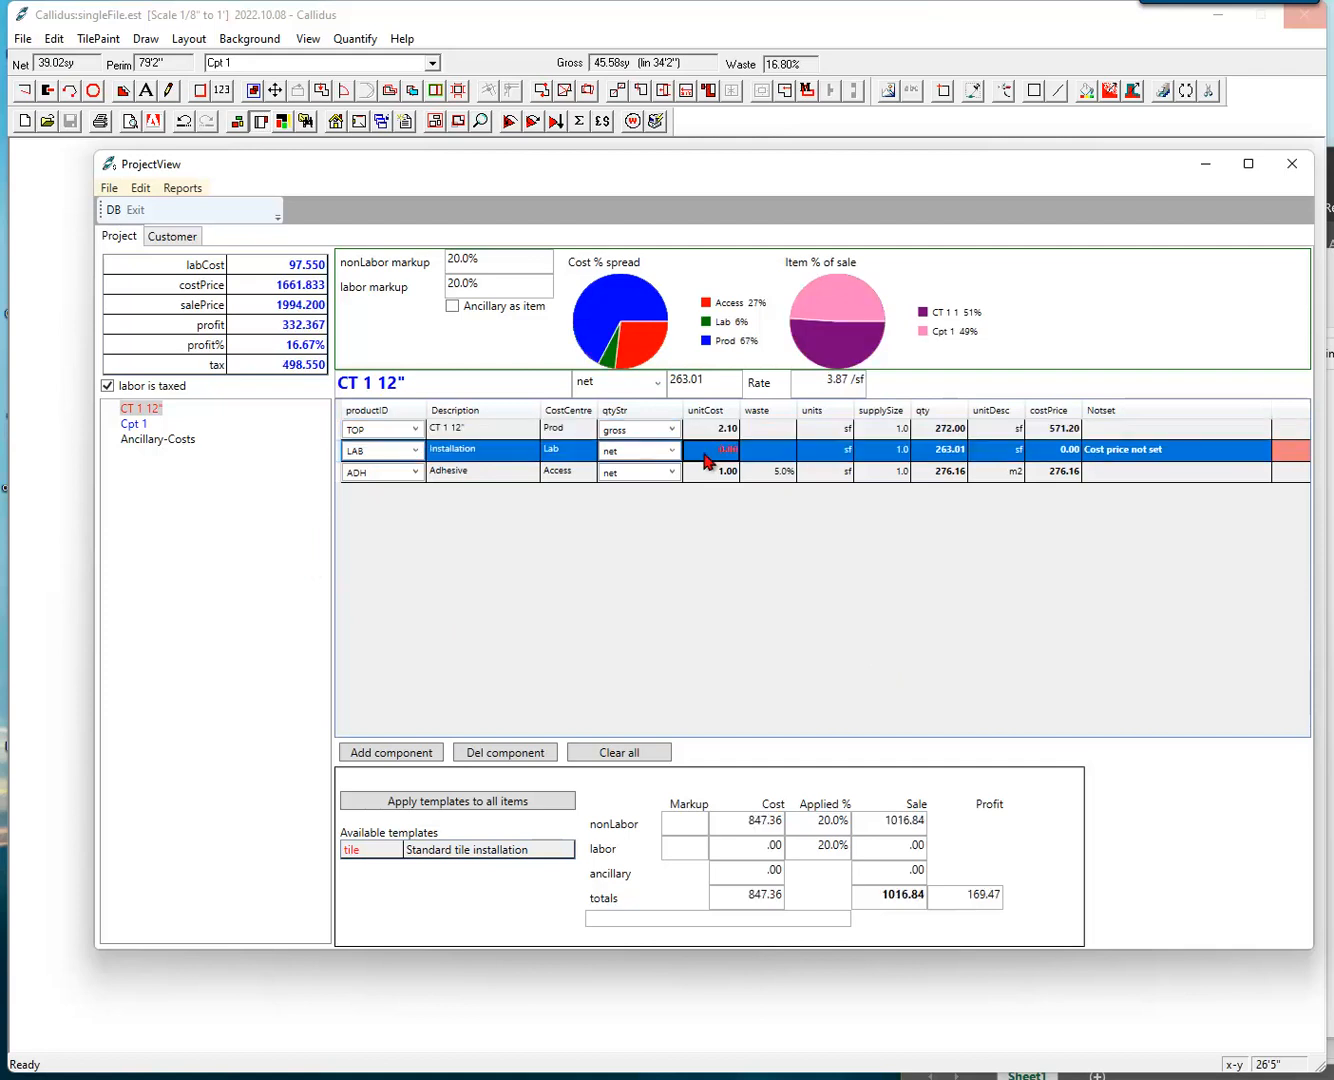
type("1.5")
key("Return")
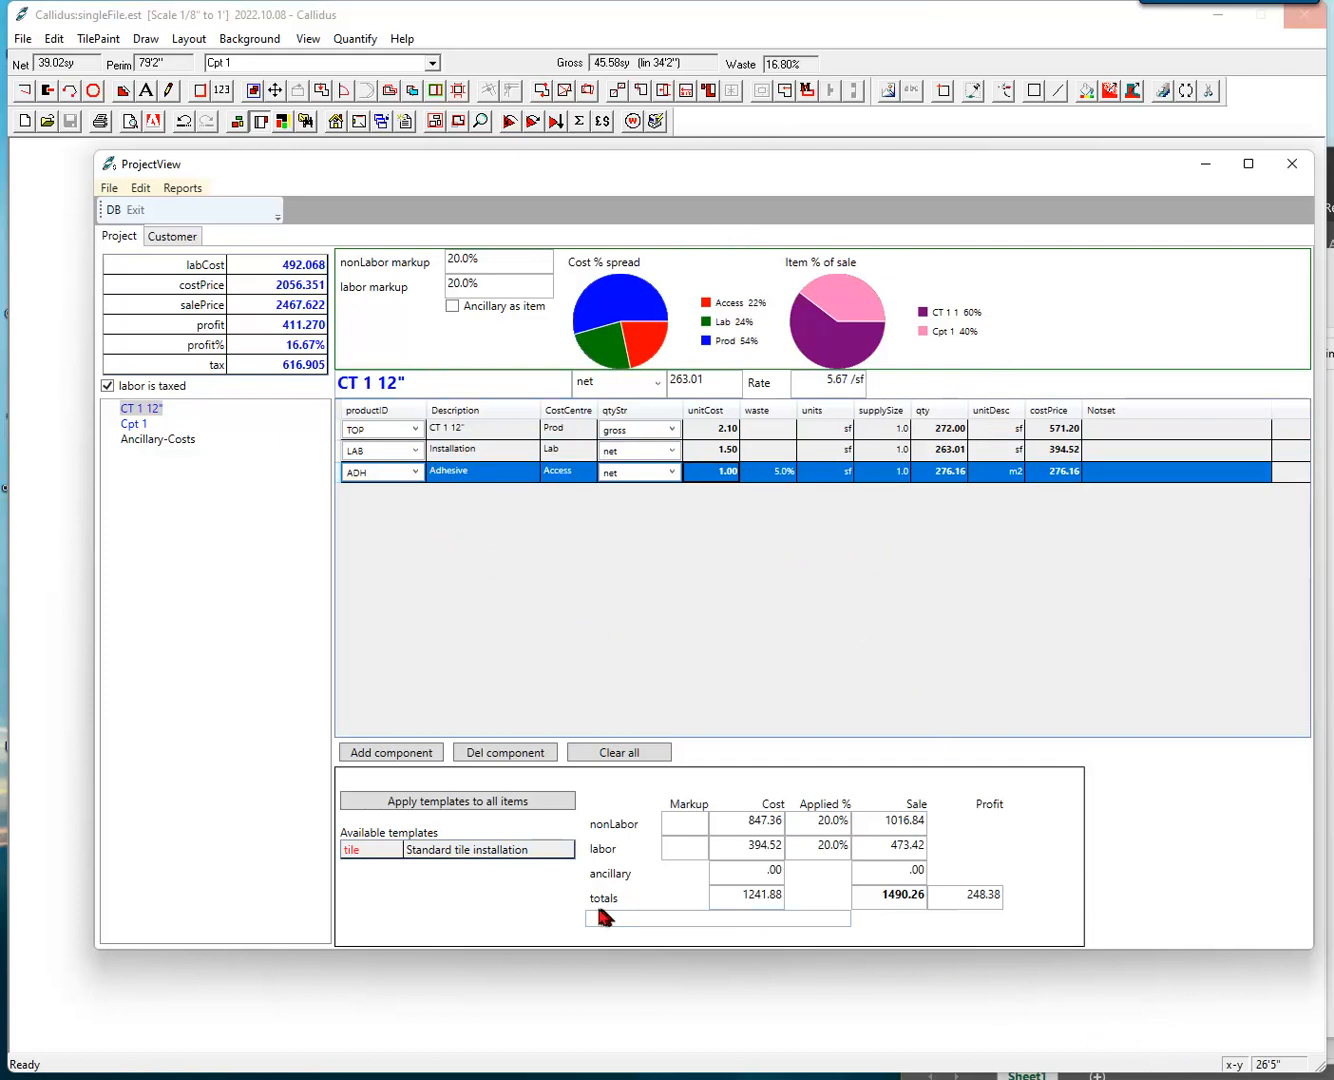
Clear all components from the CT 1 12" and Cpt 1 items, then return to CT 1 12".
left_click(575, 753)
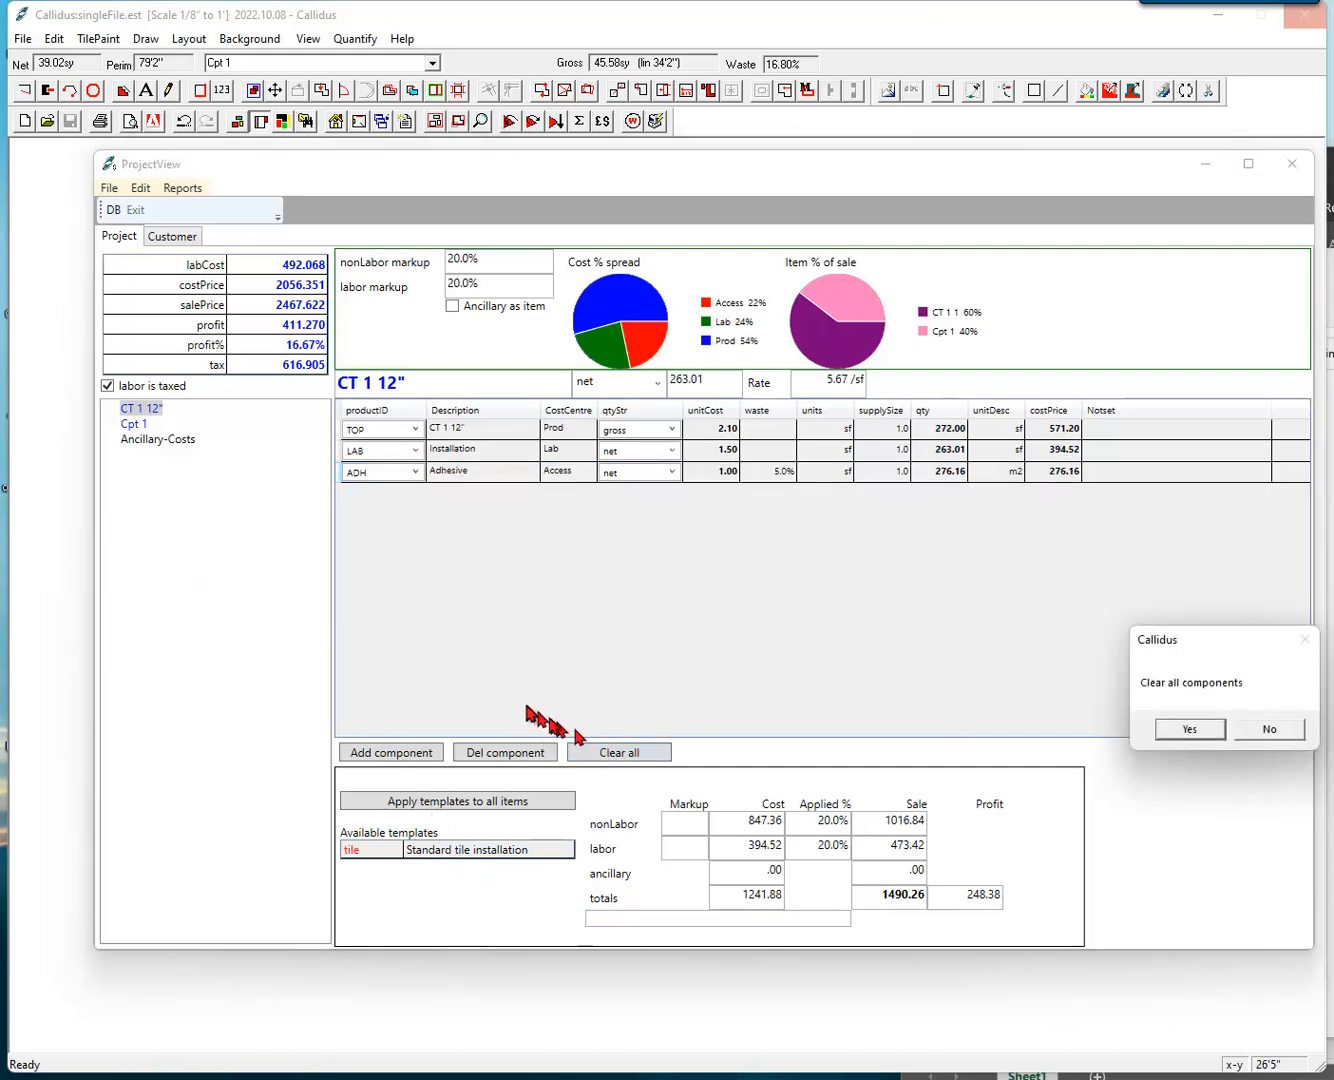
key("Return")
left_click(133, 424)
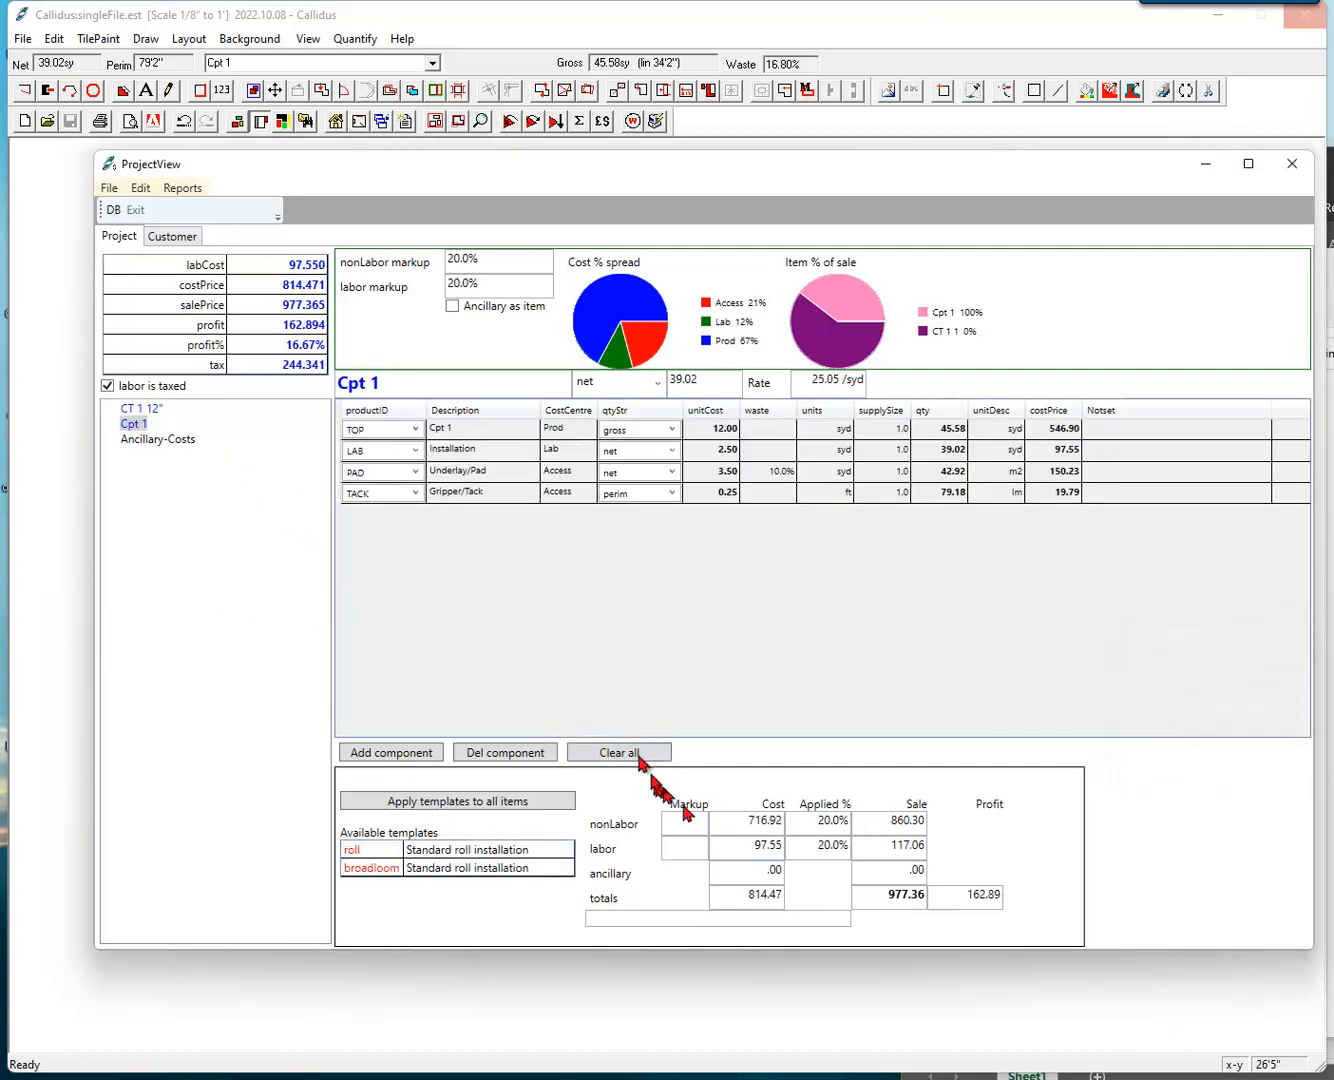
left_click(626, 752)
key("Return")
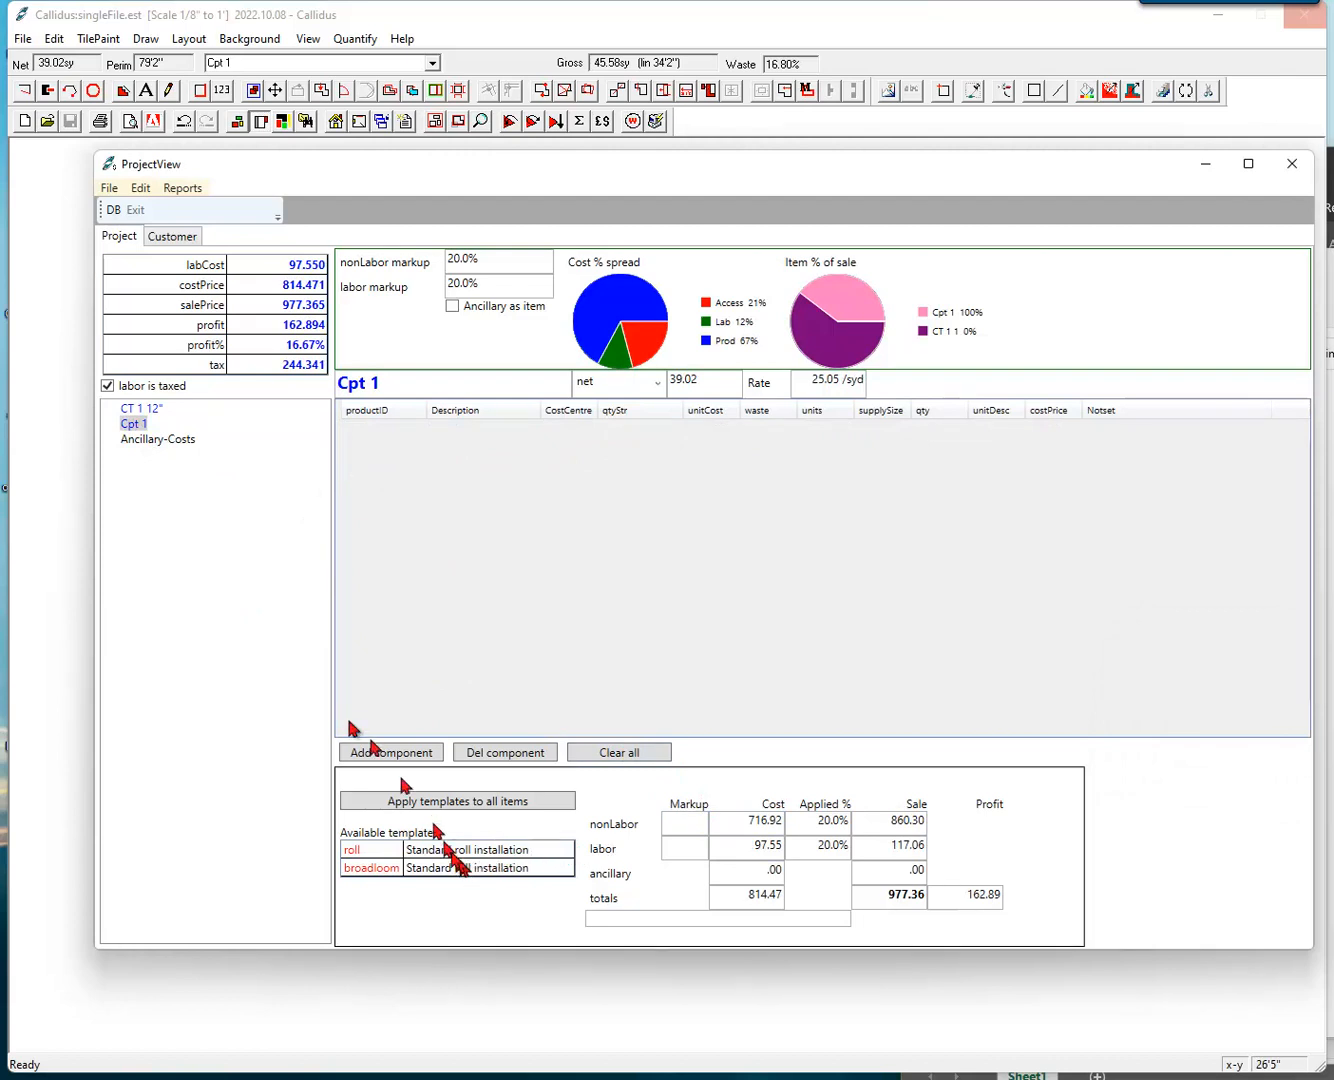
left_click(139, 409)
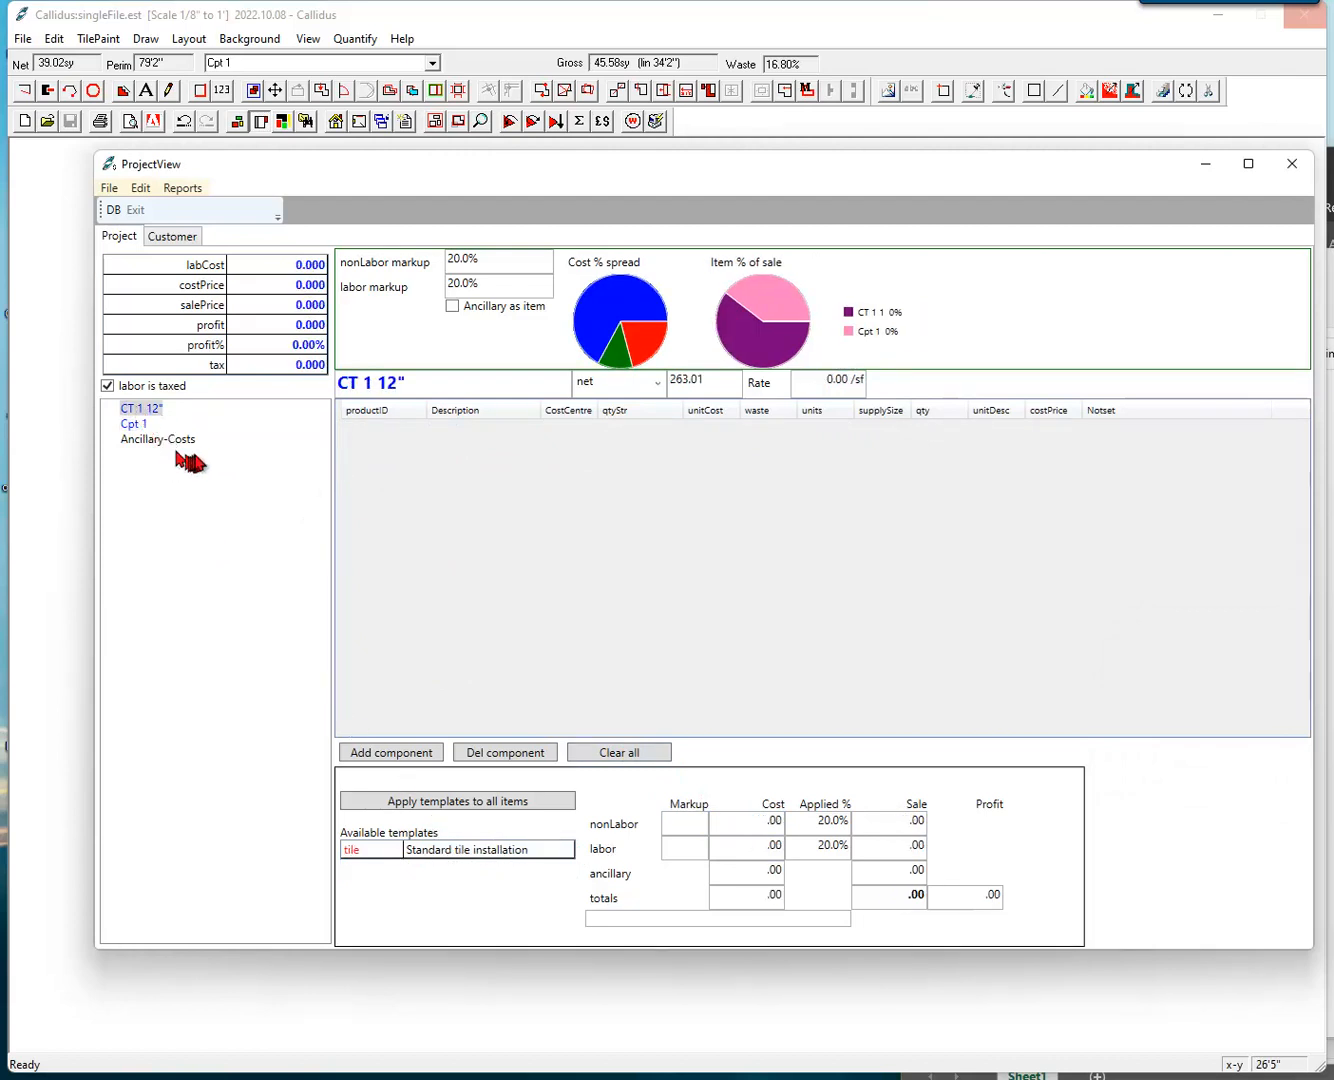
Mark the tile and roll templates as primary in the product and template database, and save on exit.
left_click(140, 190)
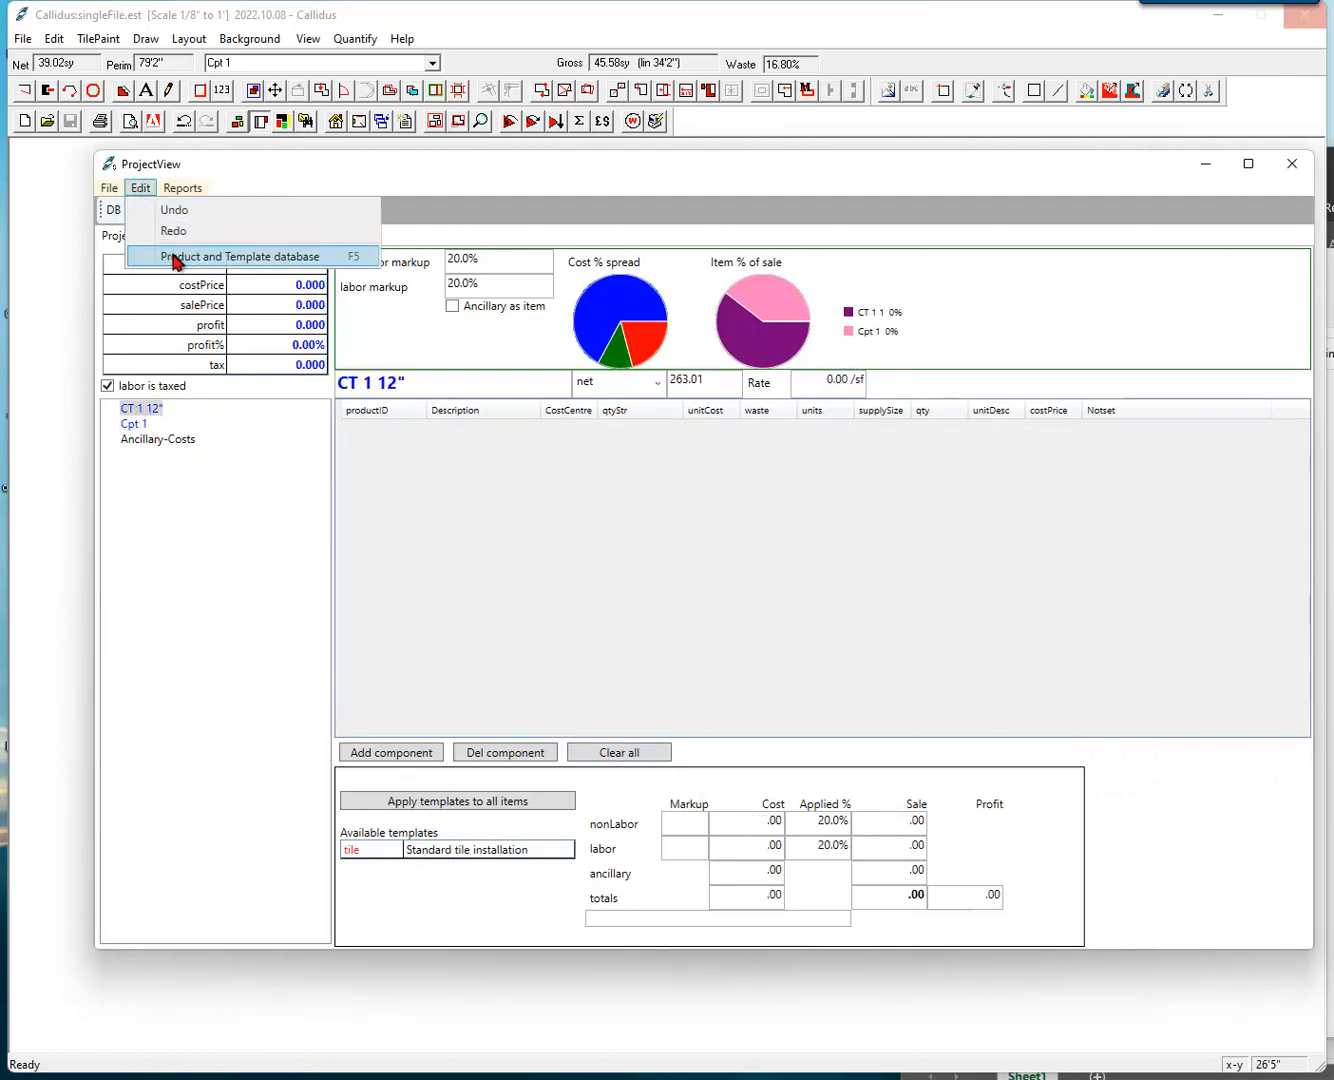
left_click(174, 261)
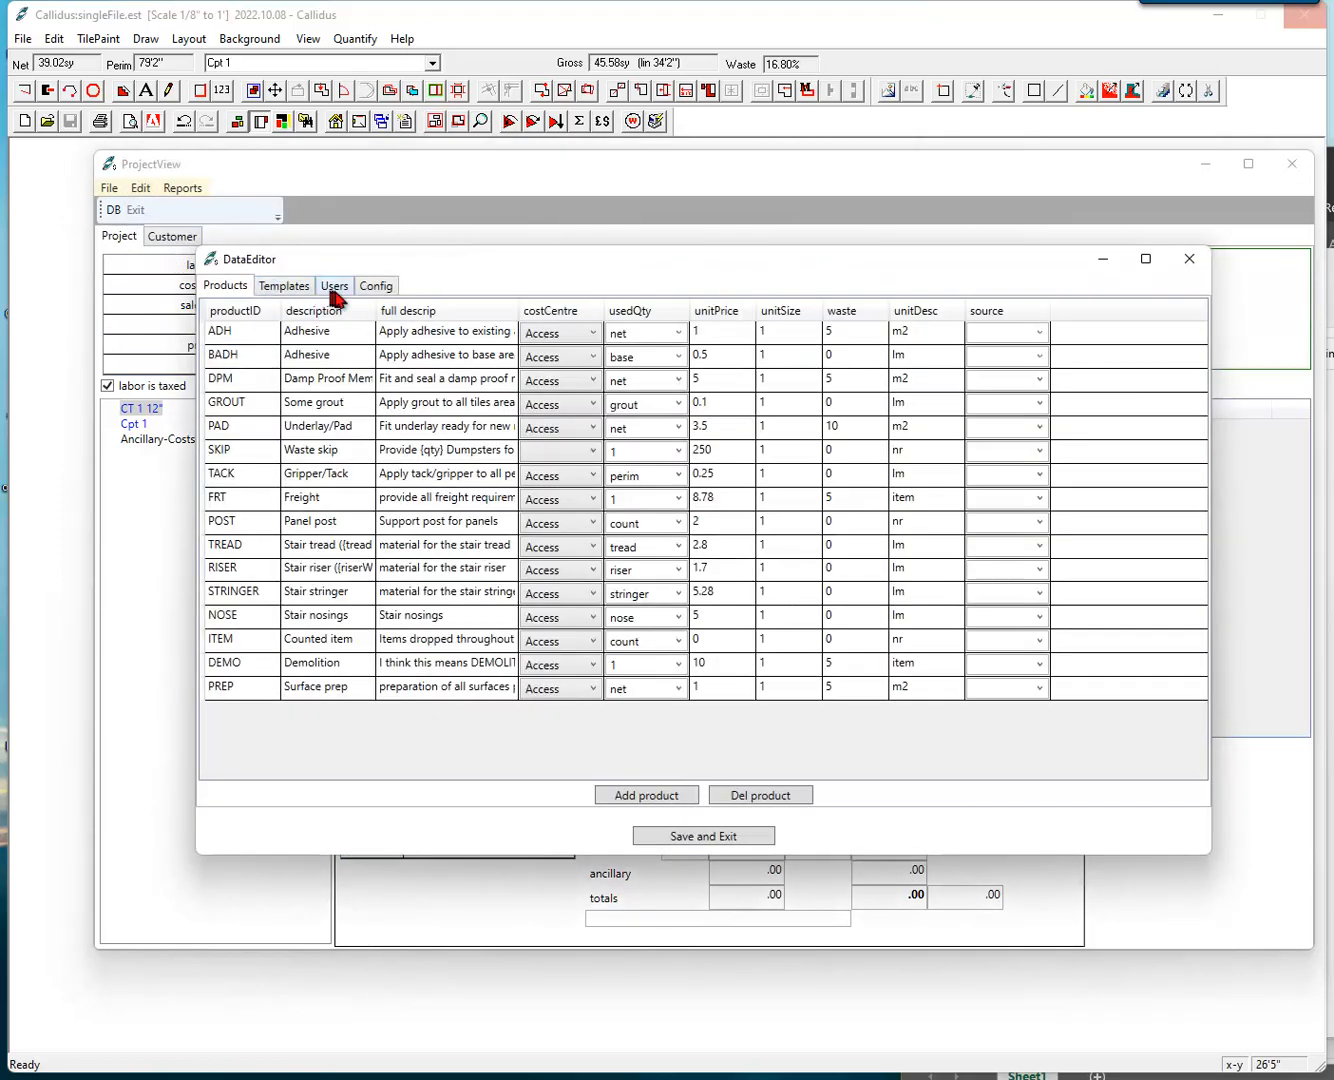
left_click(285, 287)
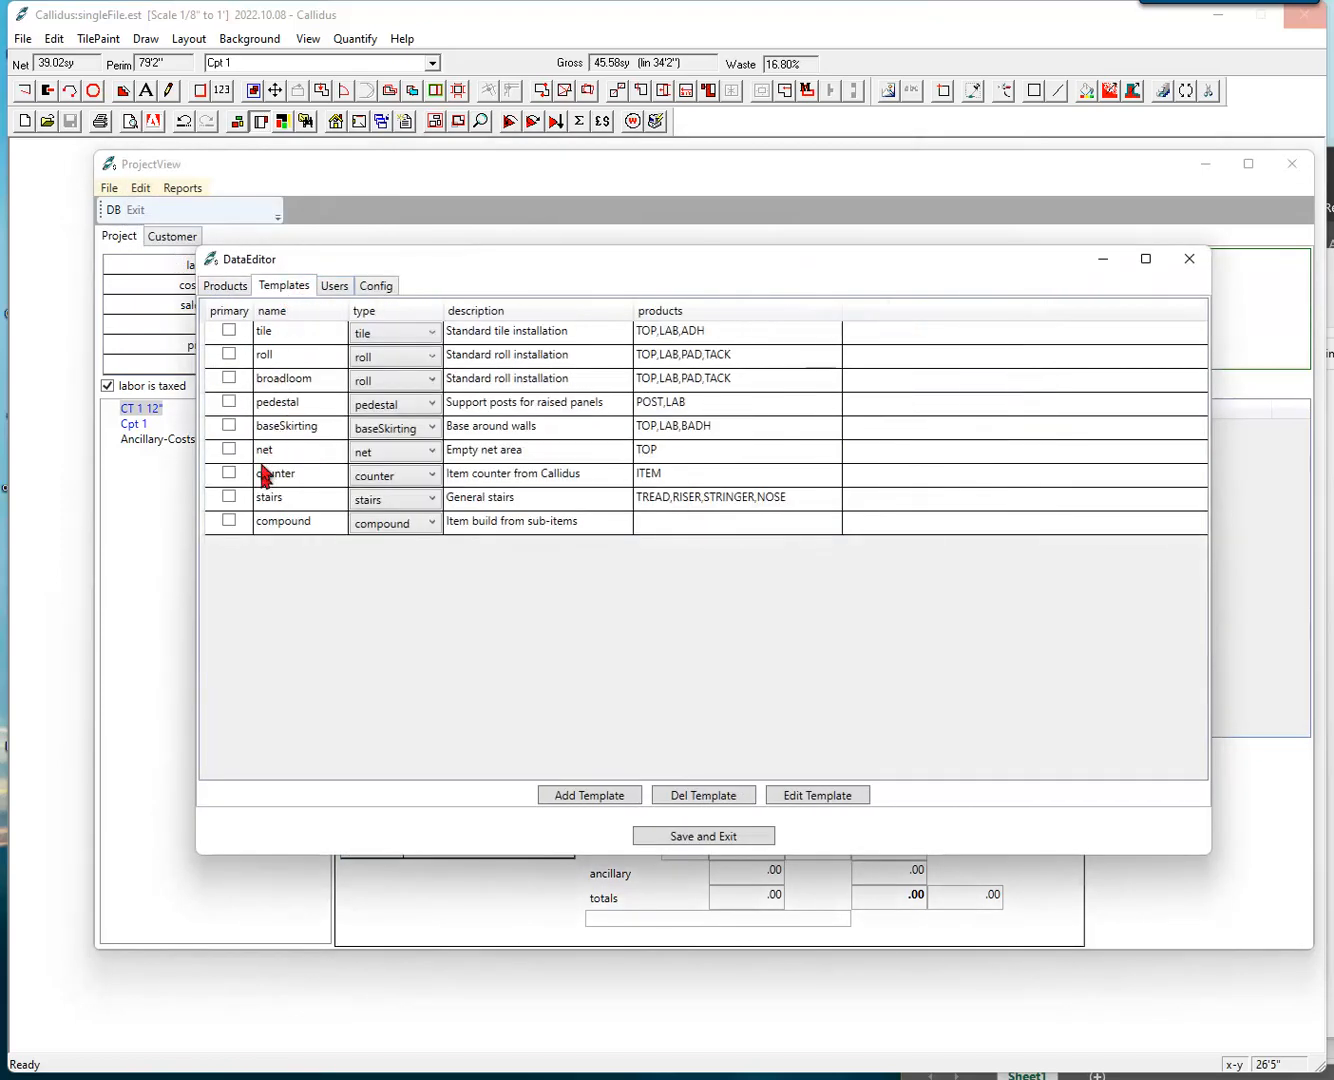
left_click(229, 334)
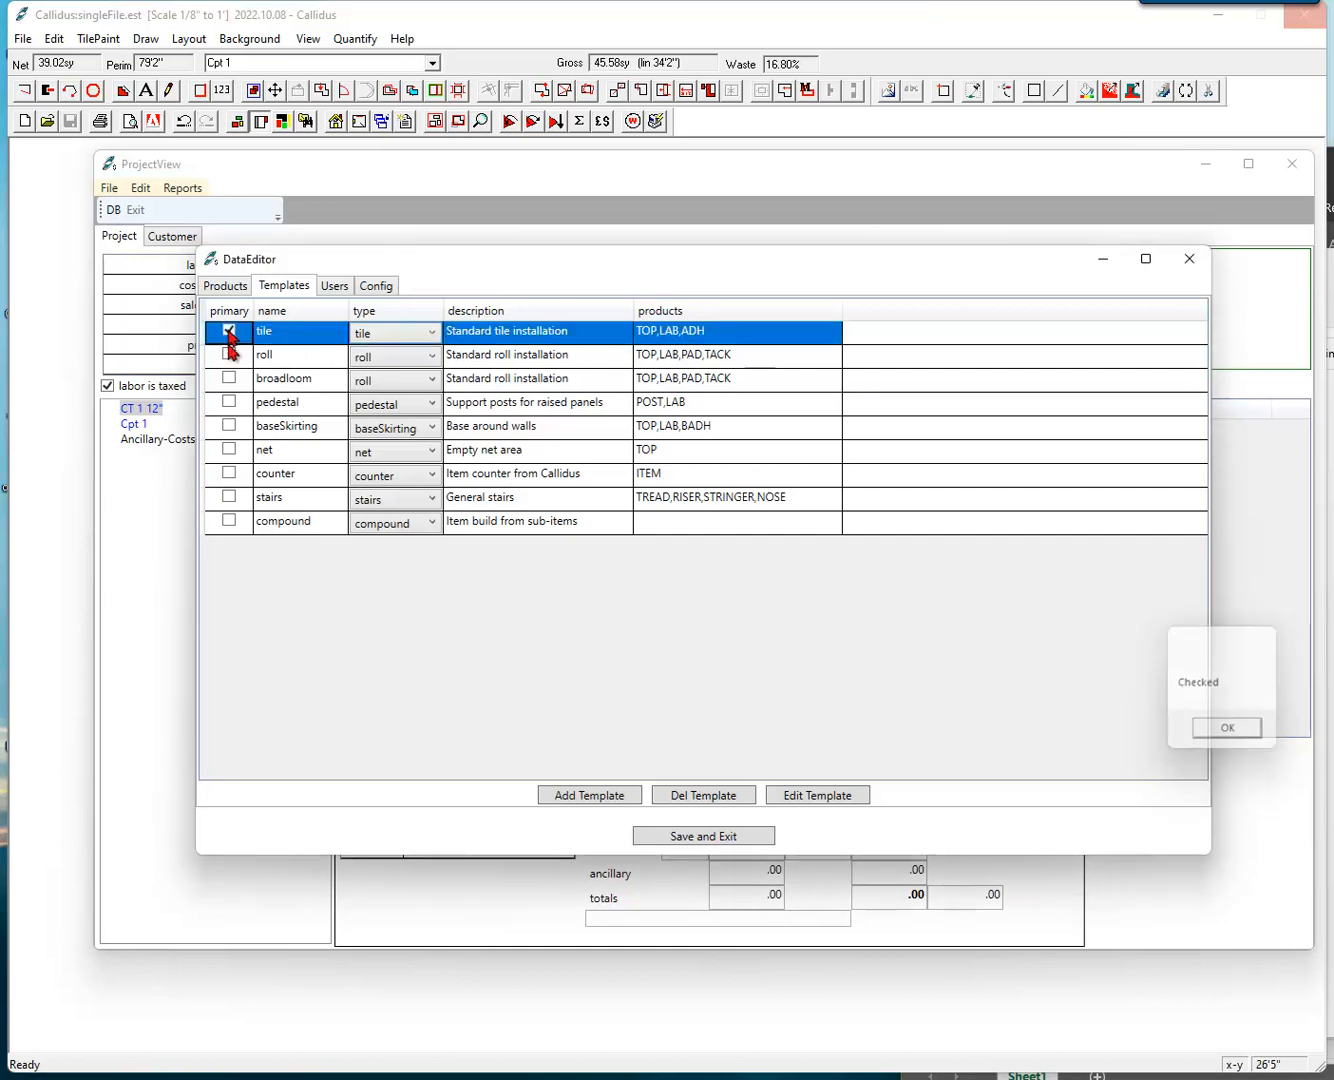
left_click(229, 355)
key("Return")
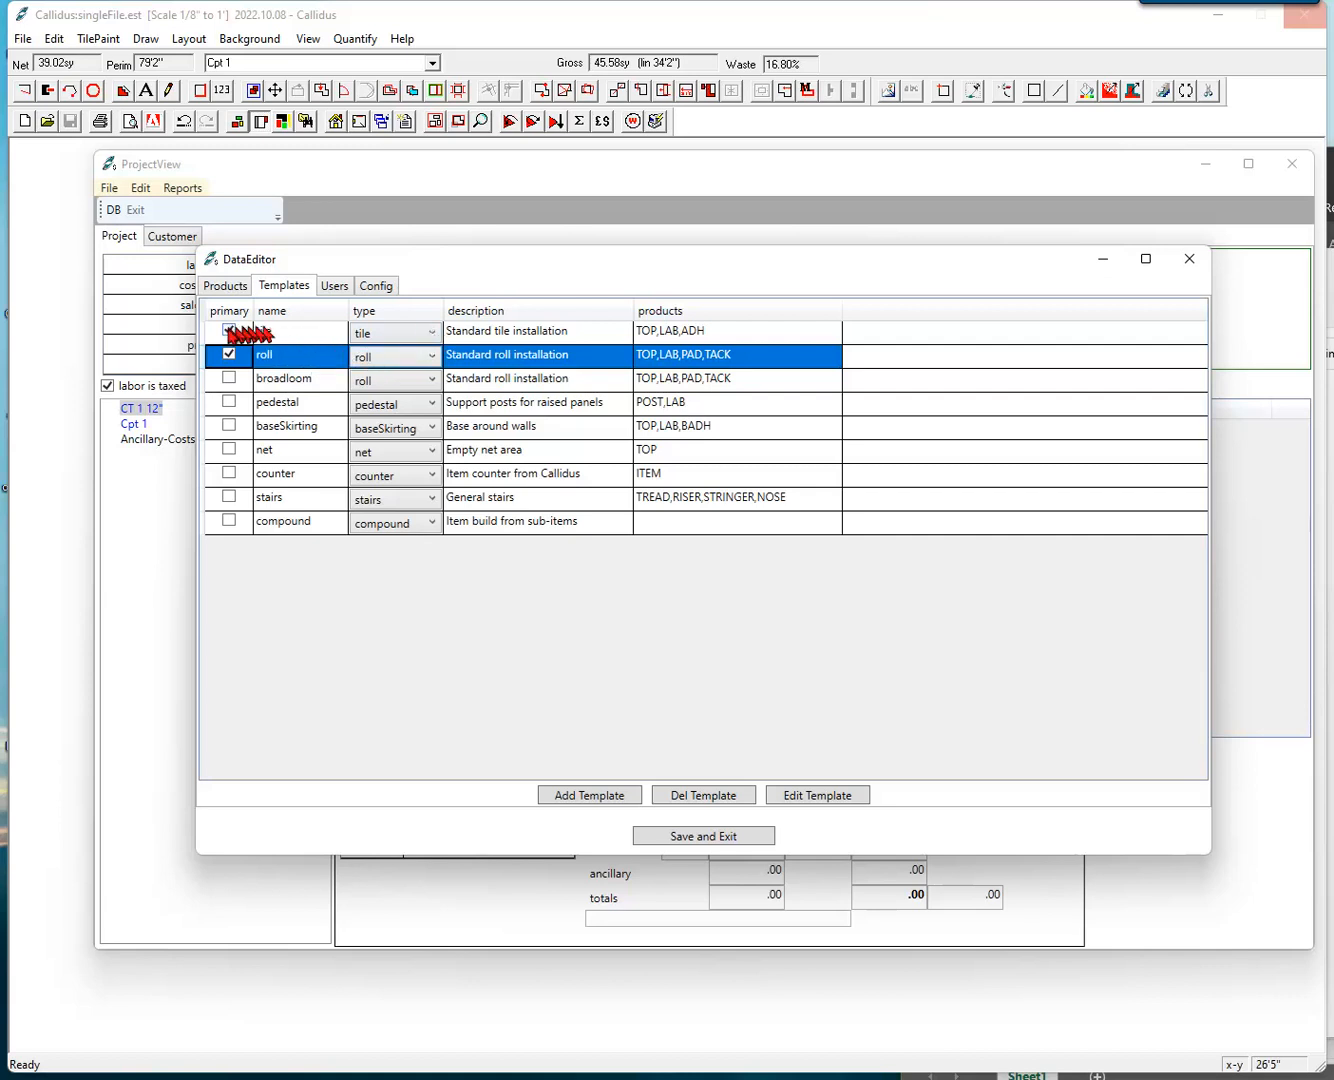
left_click(705, 836)
left_click(1152, 730)
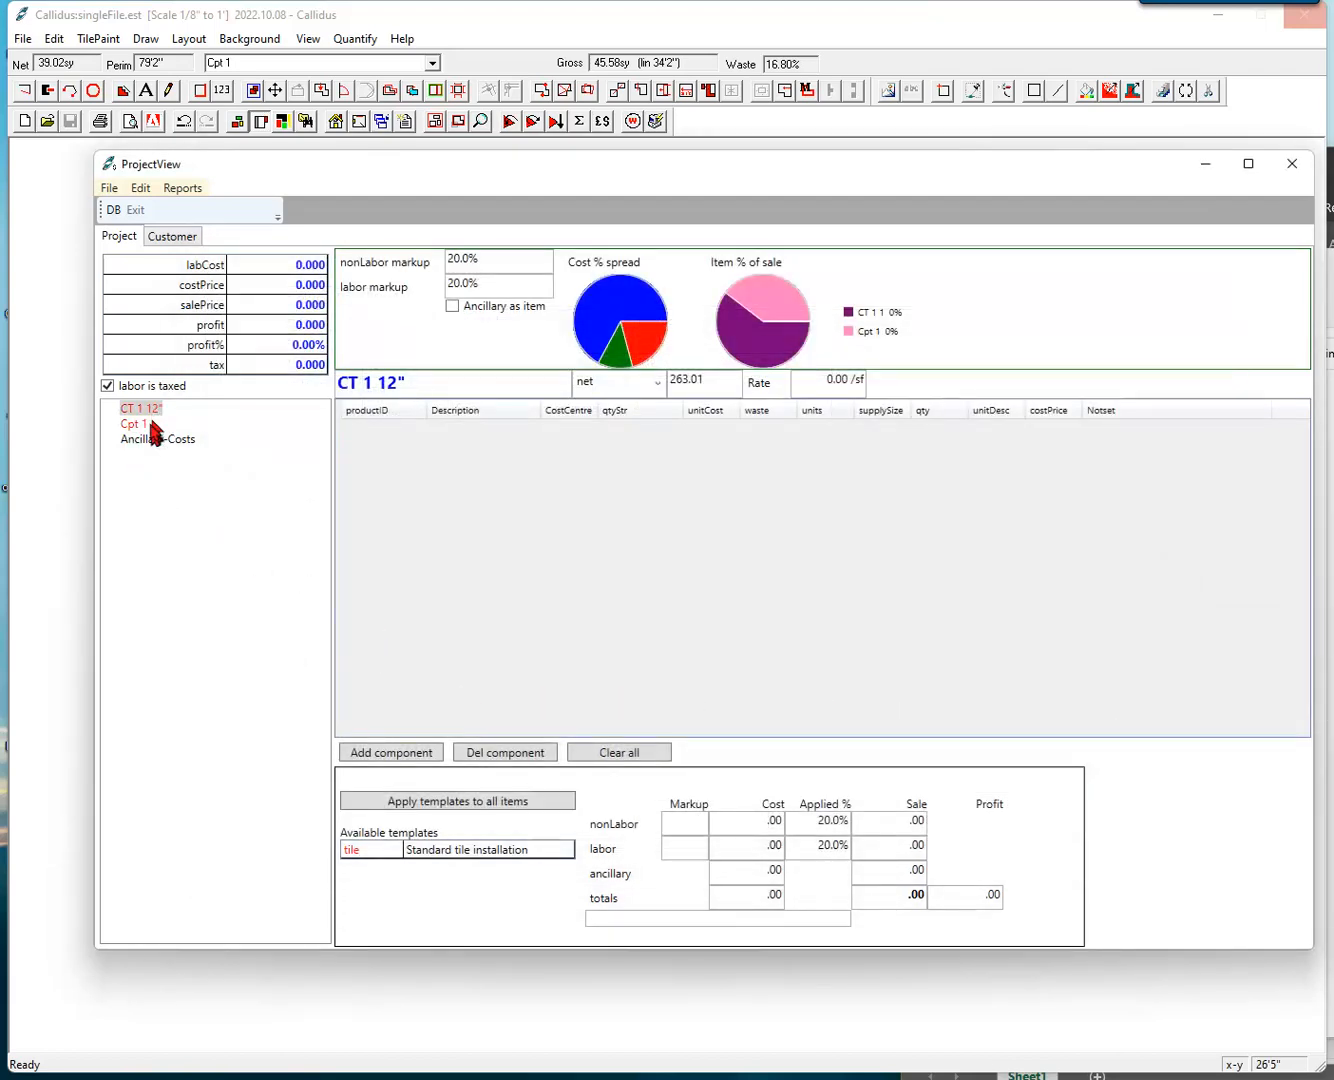
Apply the default templates to all items in the project, replacing any existing components.
left_click(441, 802)
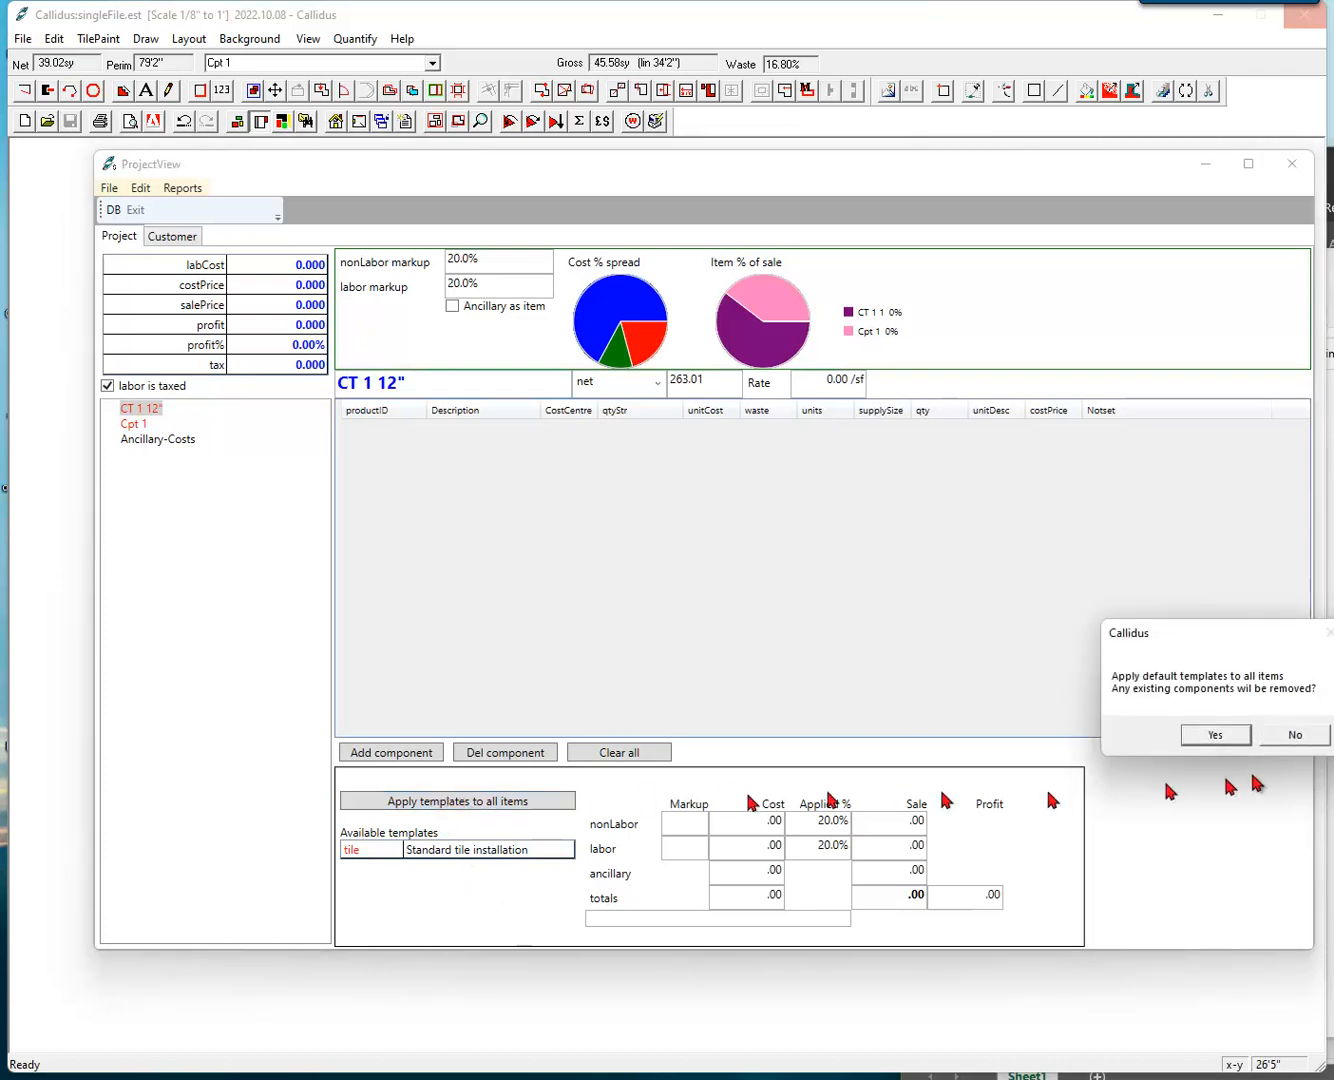
left_click(1200, 737)
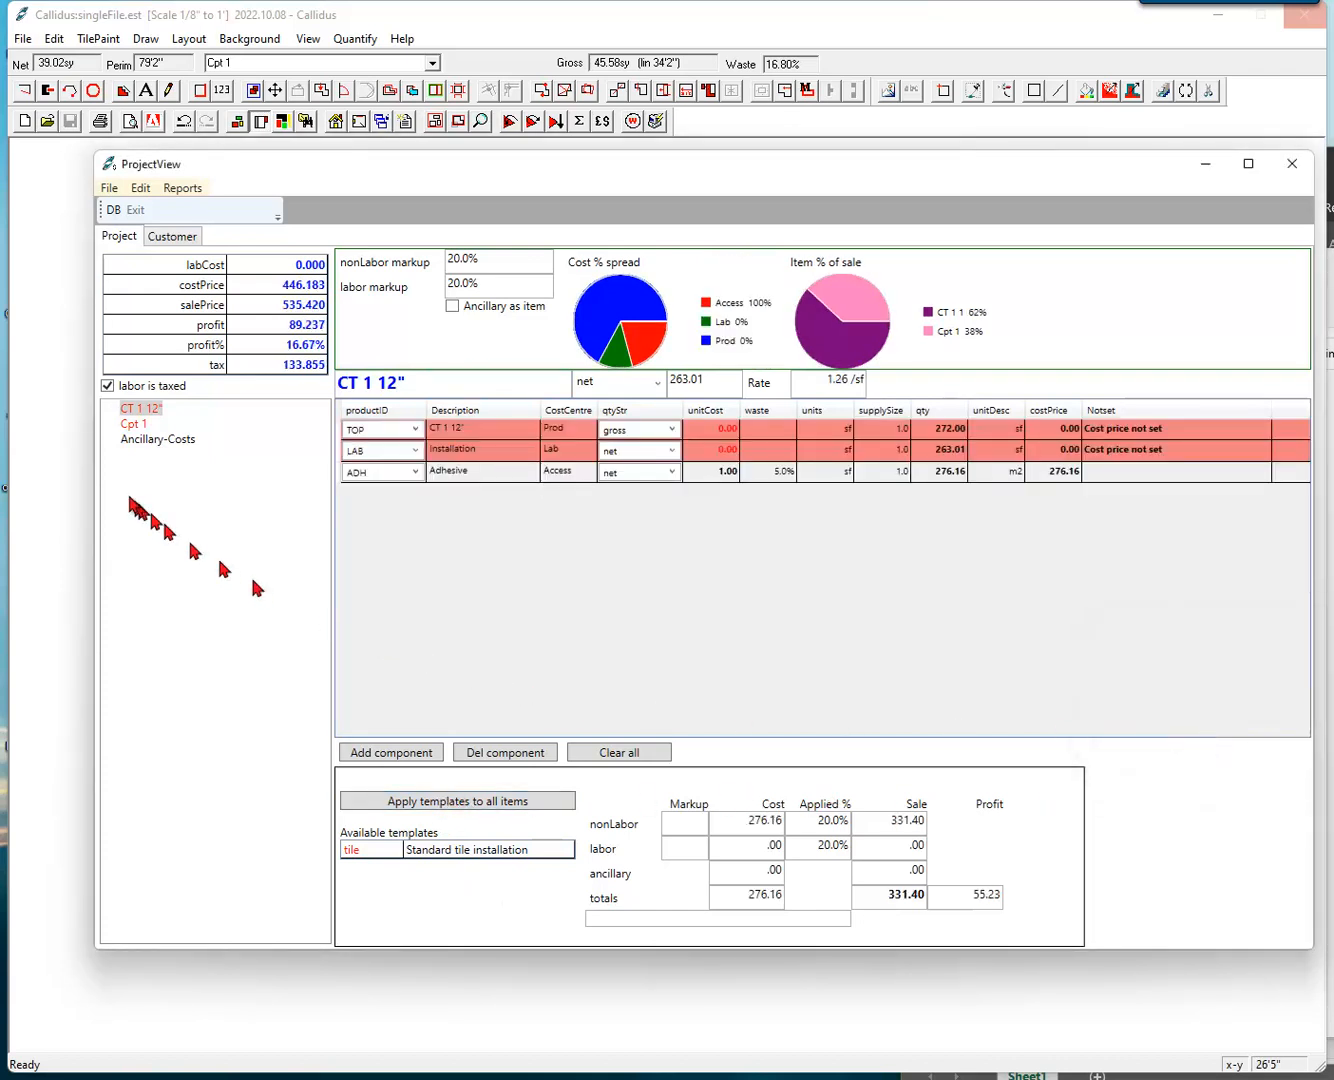
Set the unit cost of CT 1 12"'s TOP component to 12 and of its Installation component to 3.
left_click(703, 430)
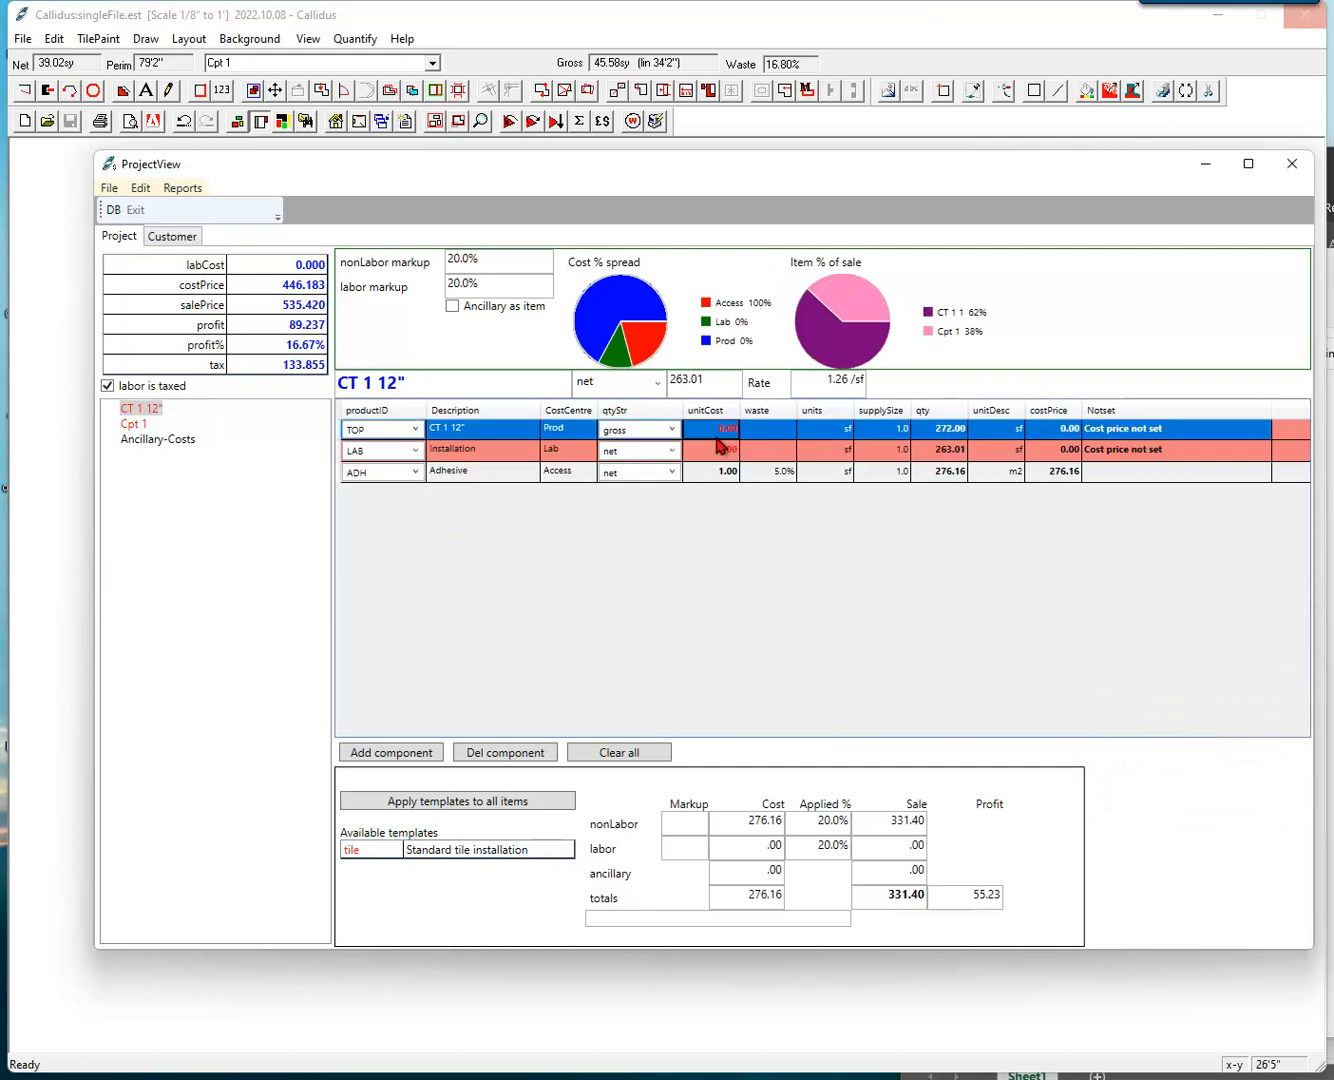
type("12")
key("Return")
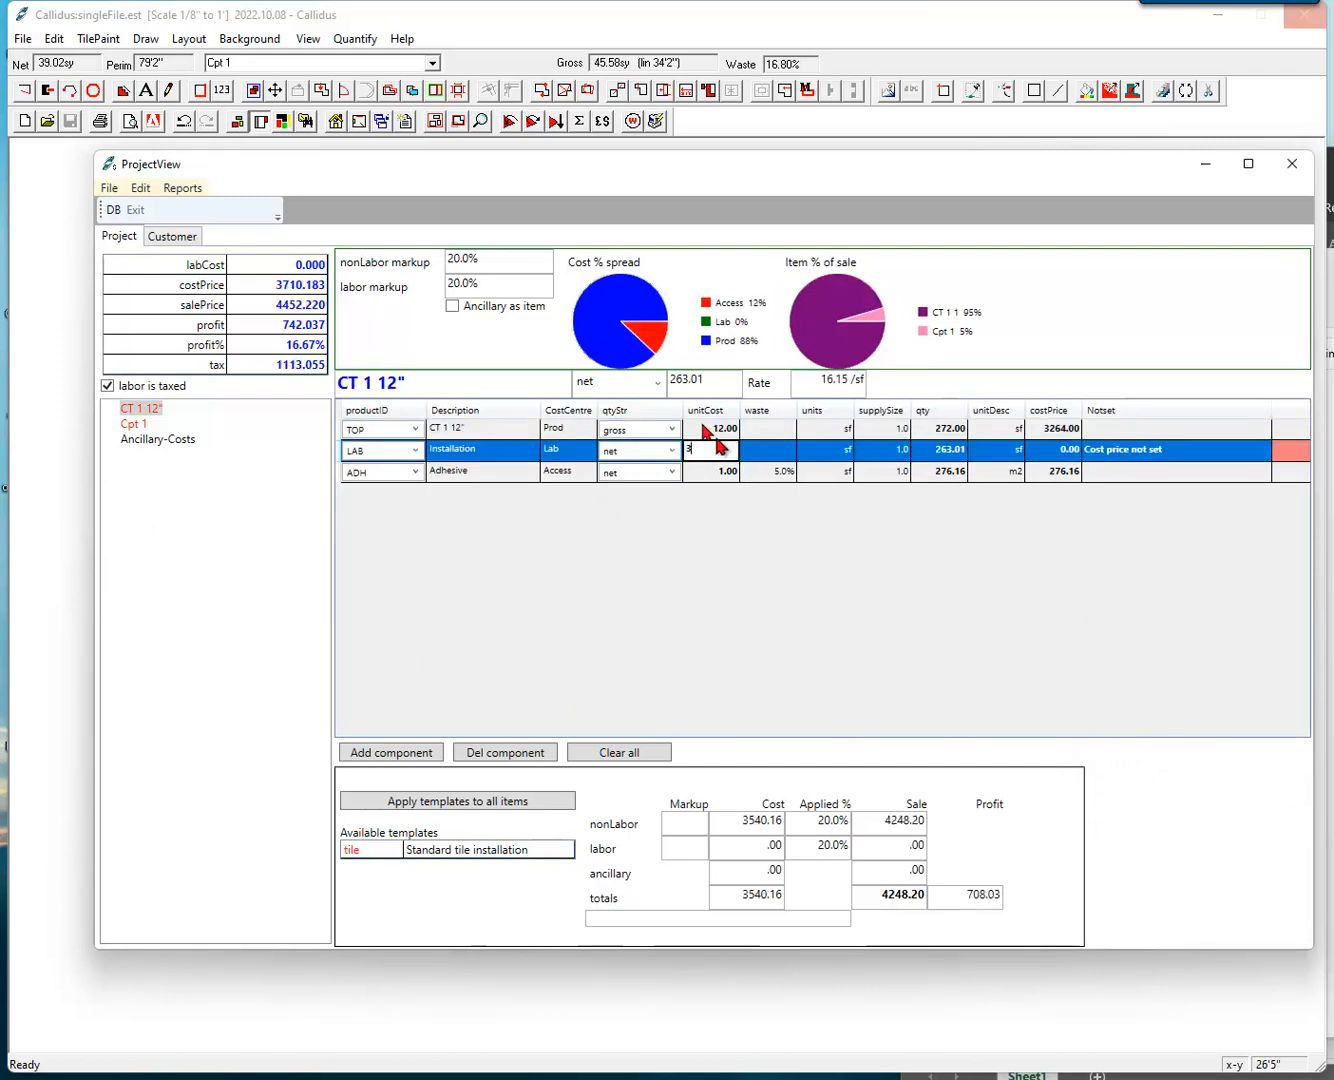
type("3")
key("Return")
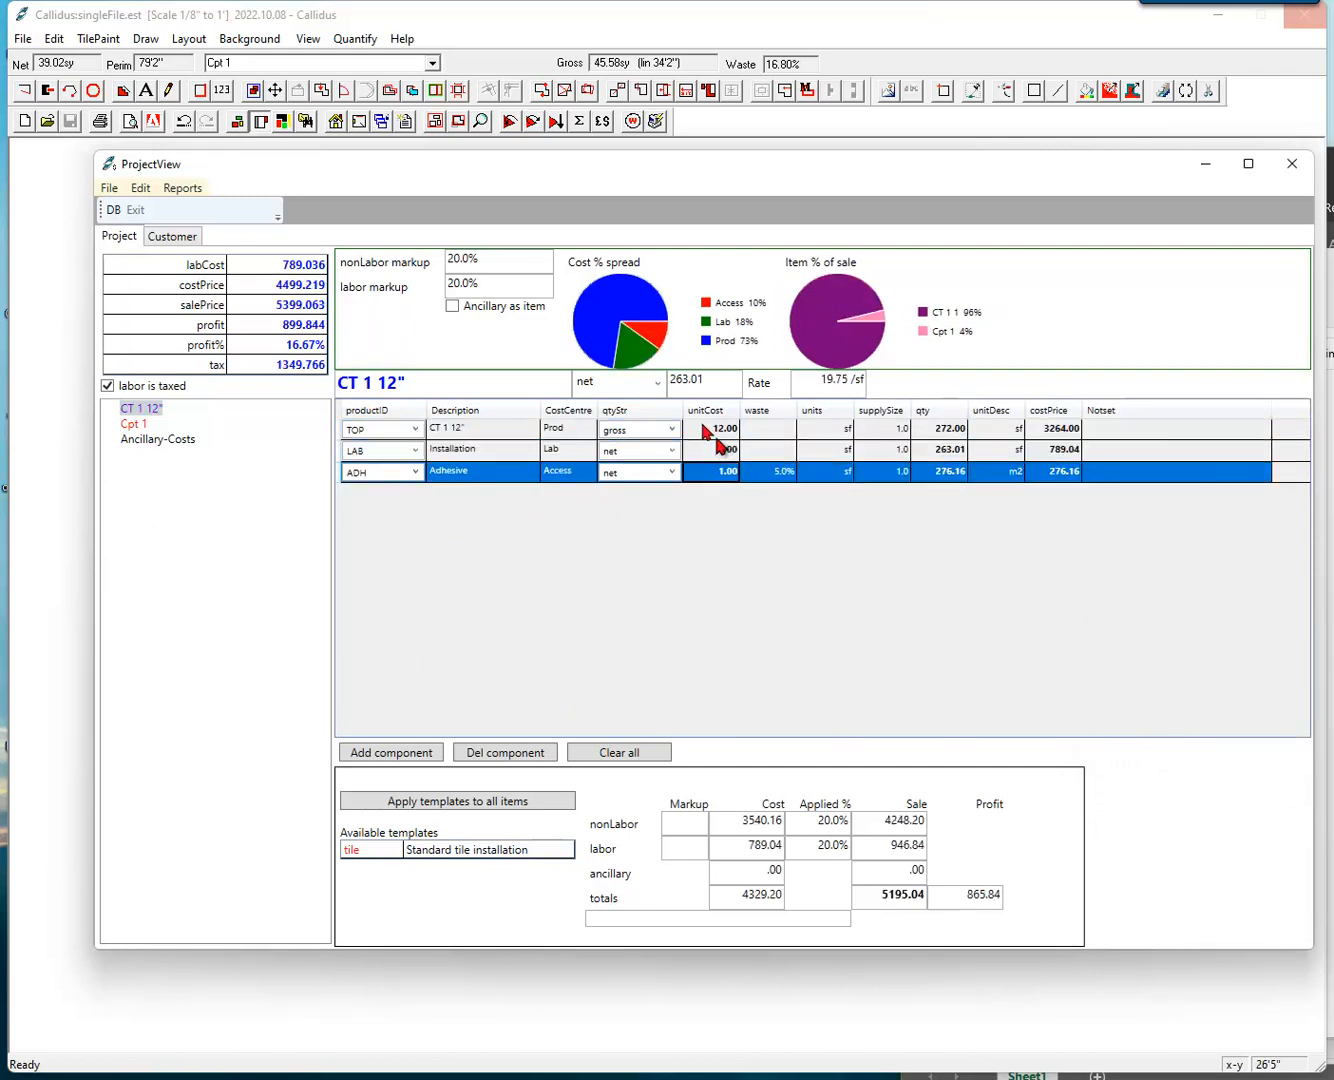
Set the unit cost of Cpt 1's TOP component to 6 and of its Installation component to 3.
left_click(133, 424)
left_click(705, 431)
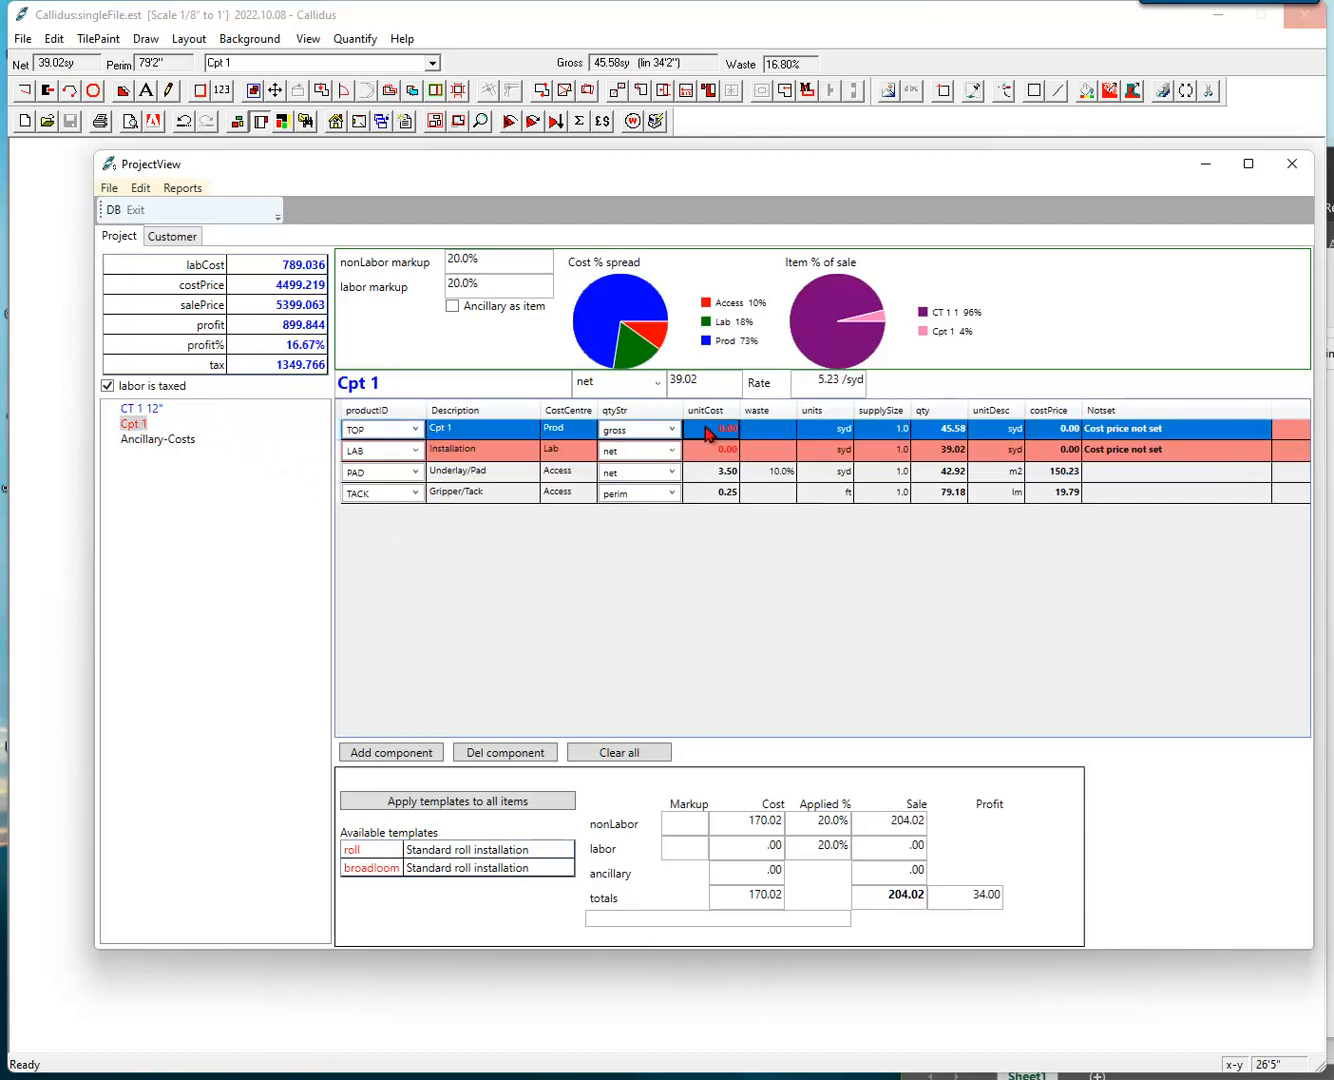
type("6")
key("Return")
type("3")
key("Return")
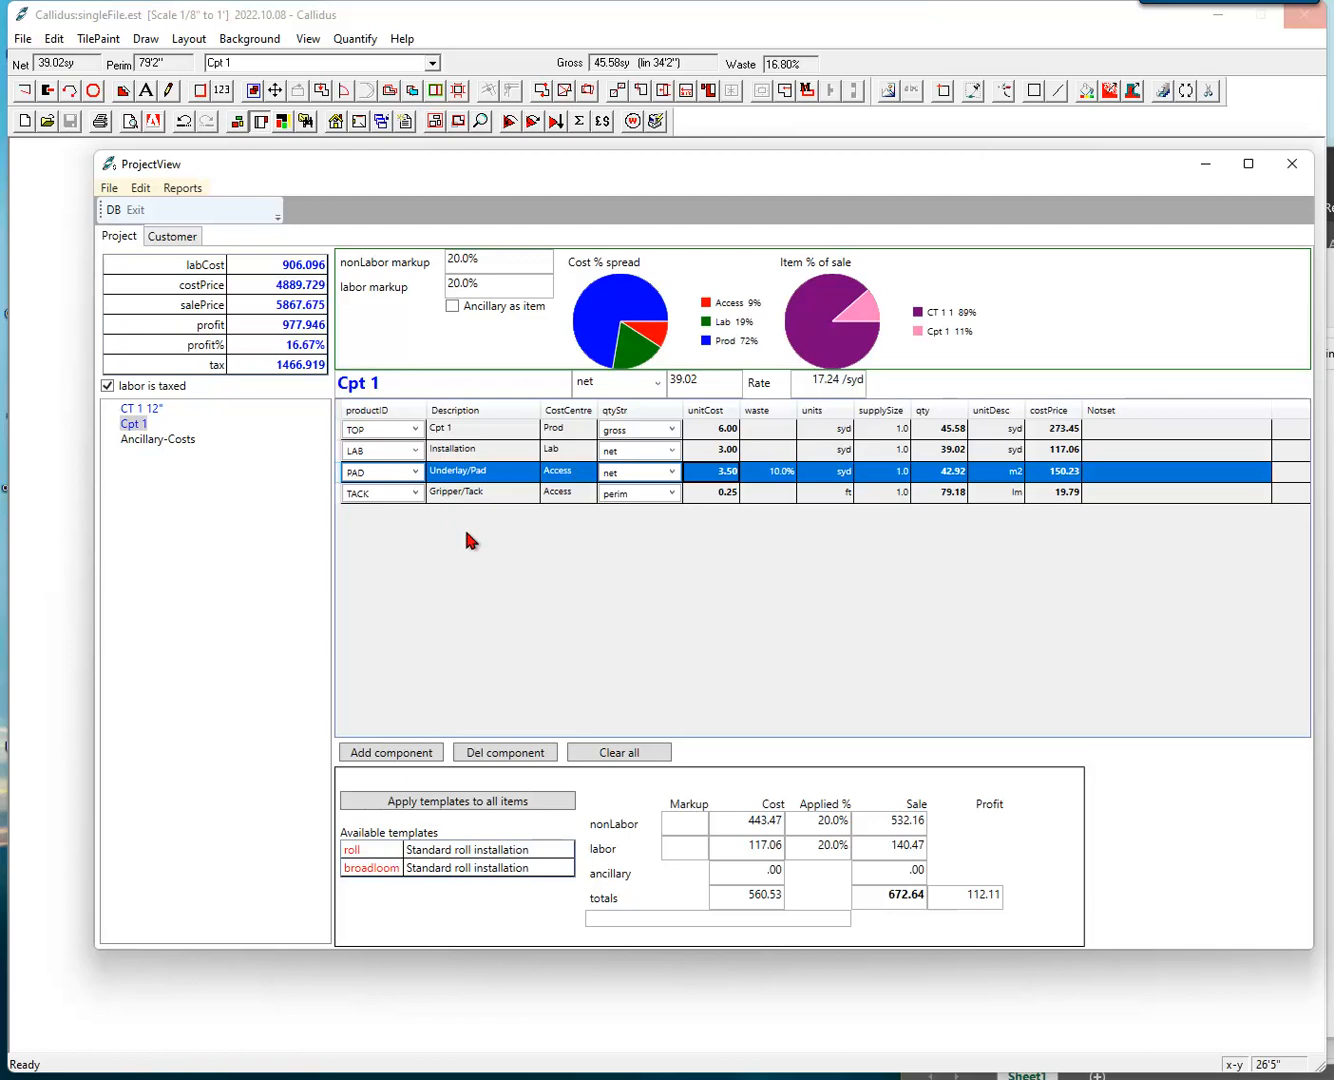
Open the tile template's product list for editing in the product and template database.
left_click(139, 188)
left_click(186, 257)
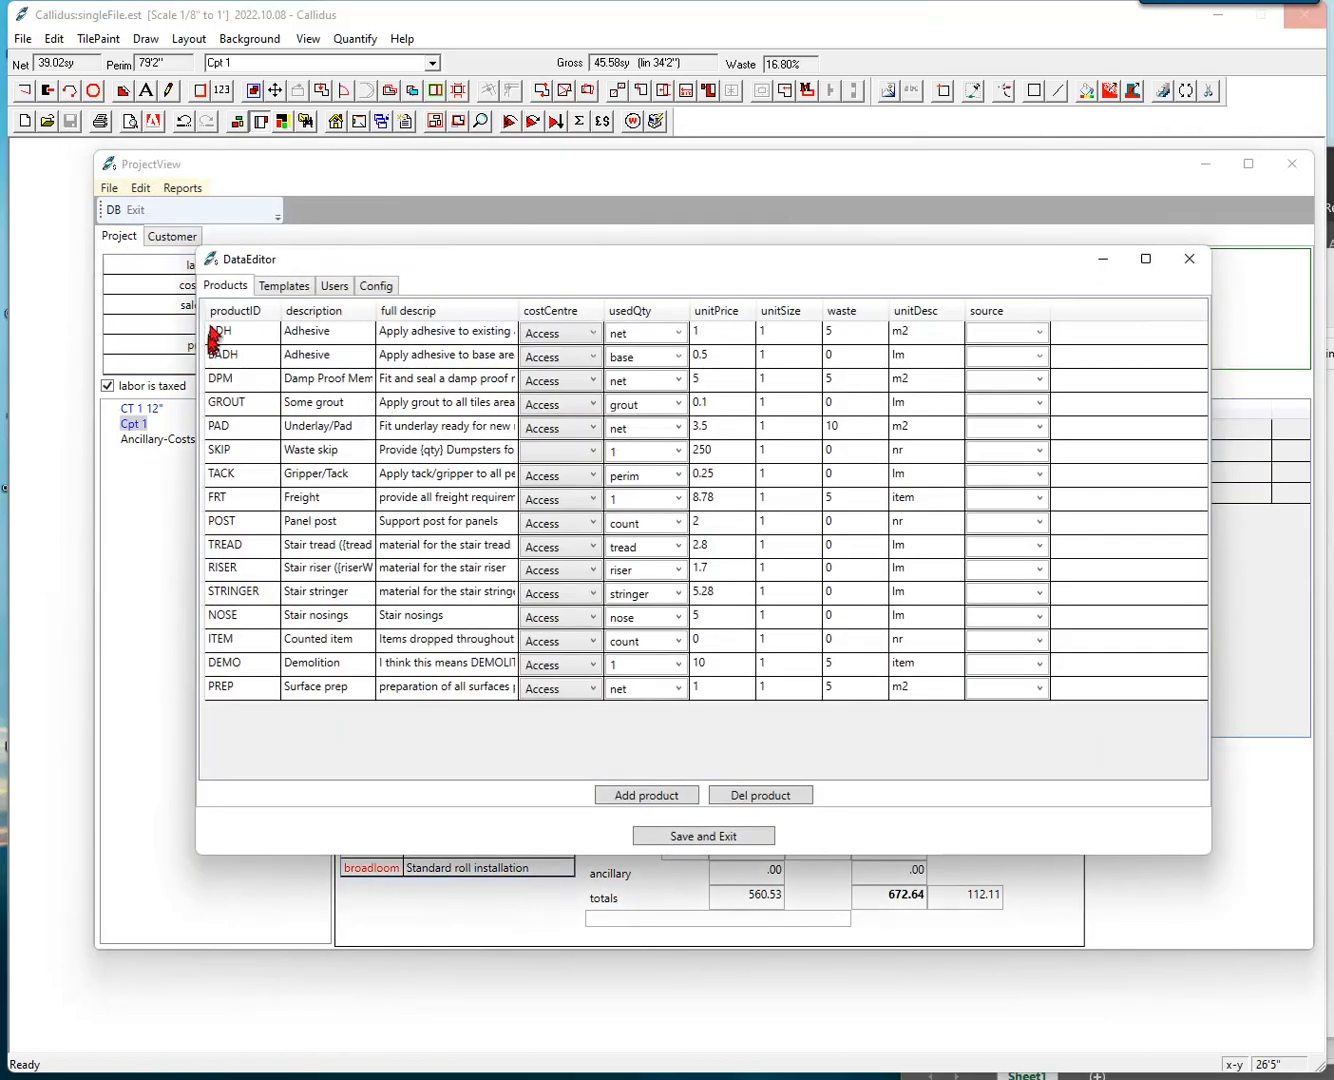
left_click(285, 285)
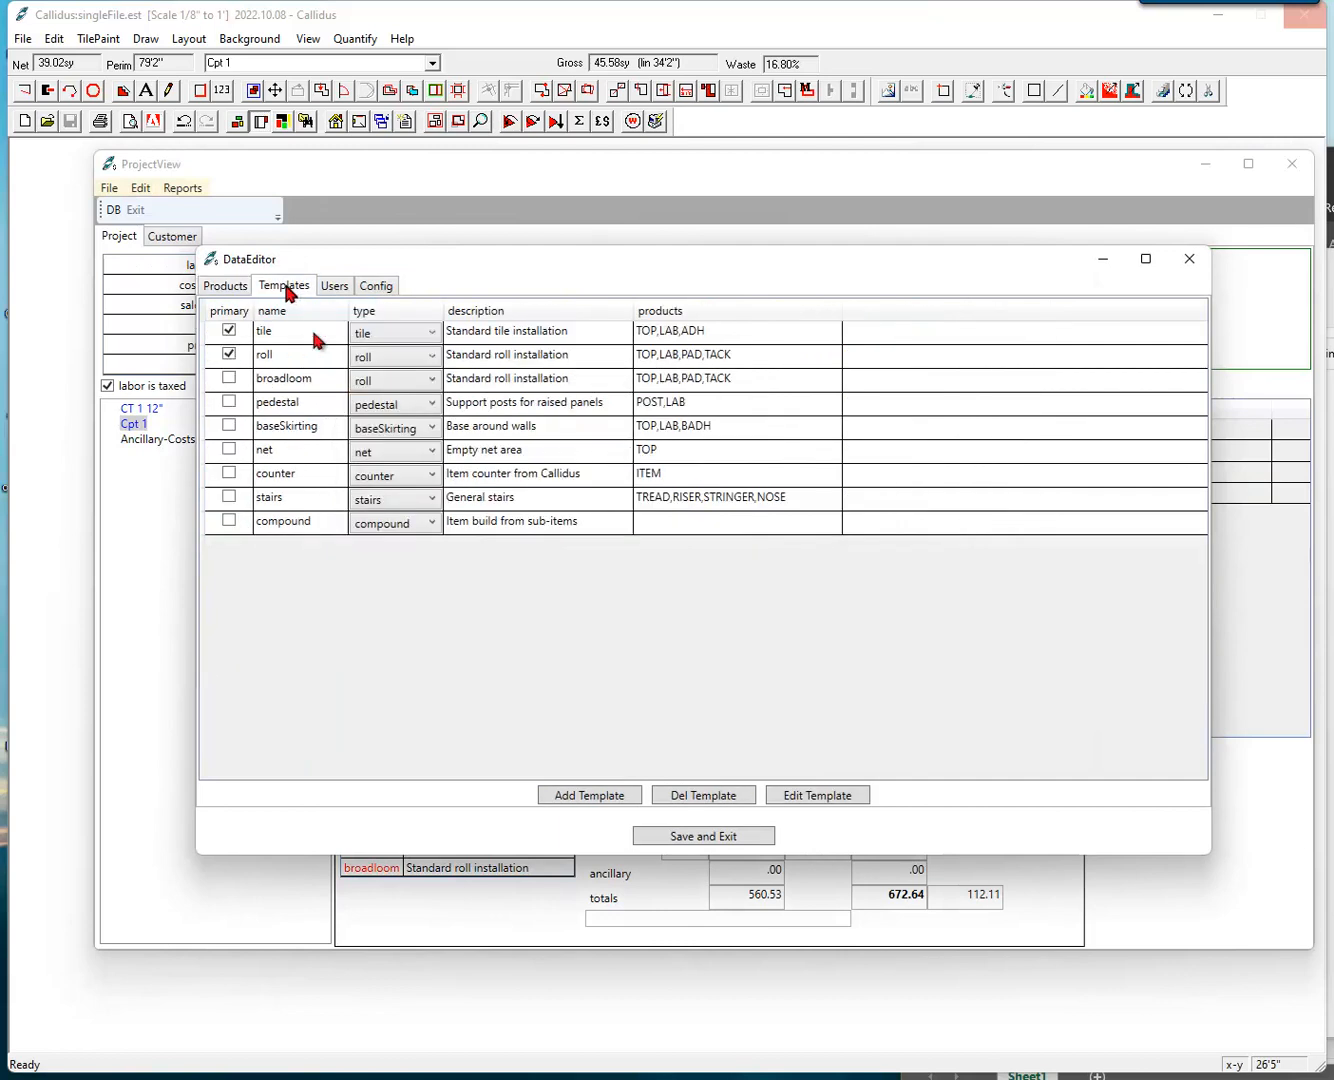
left_click(749, 338)
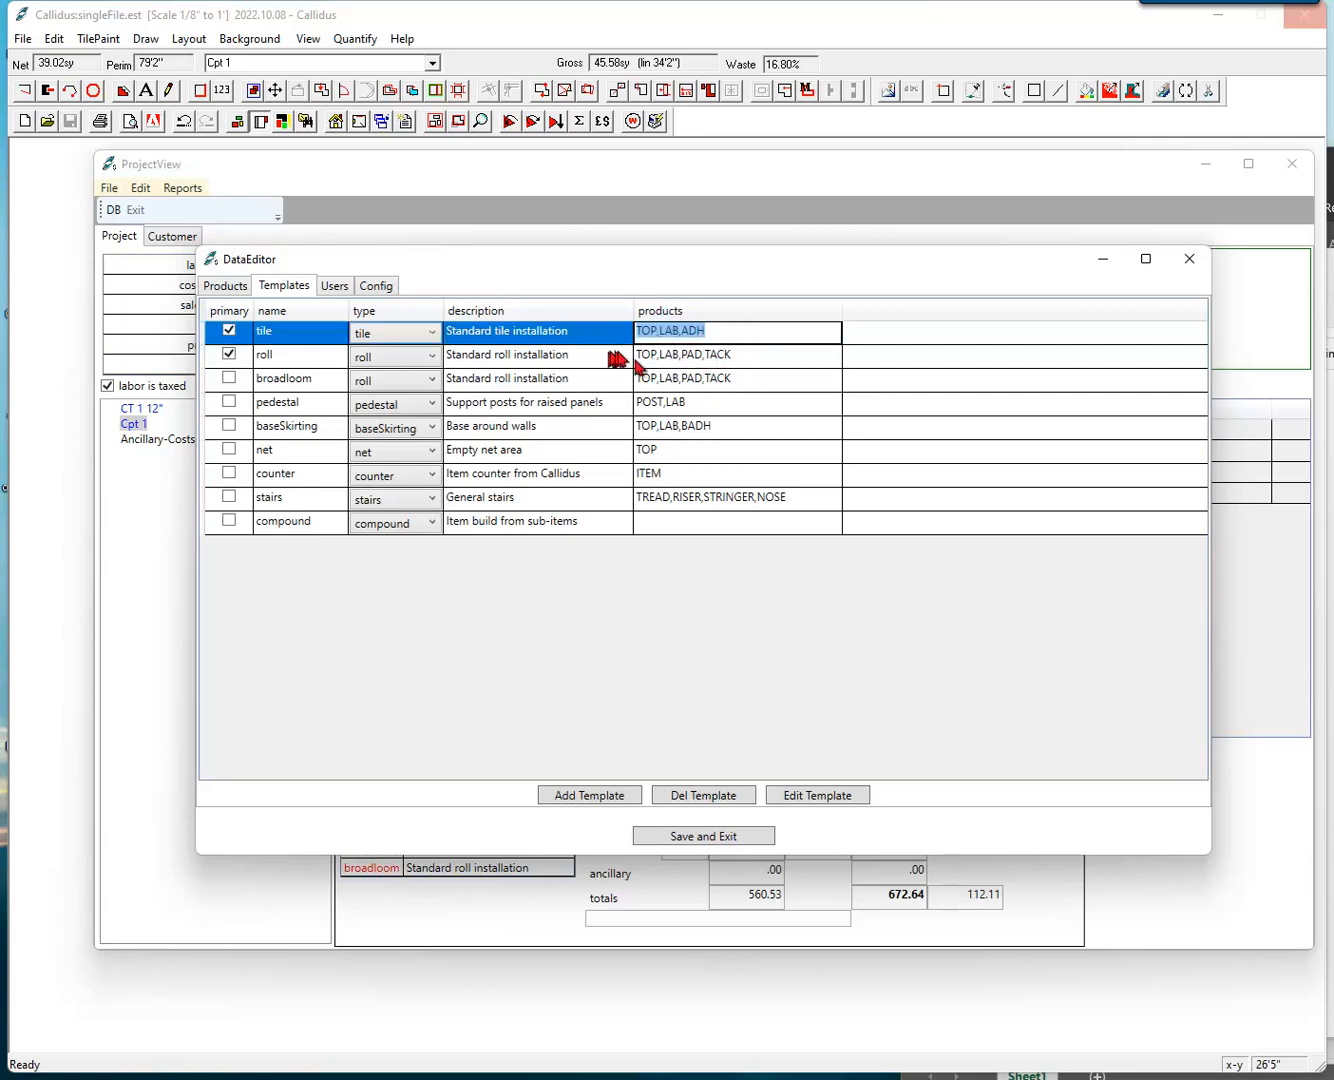